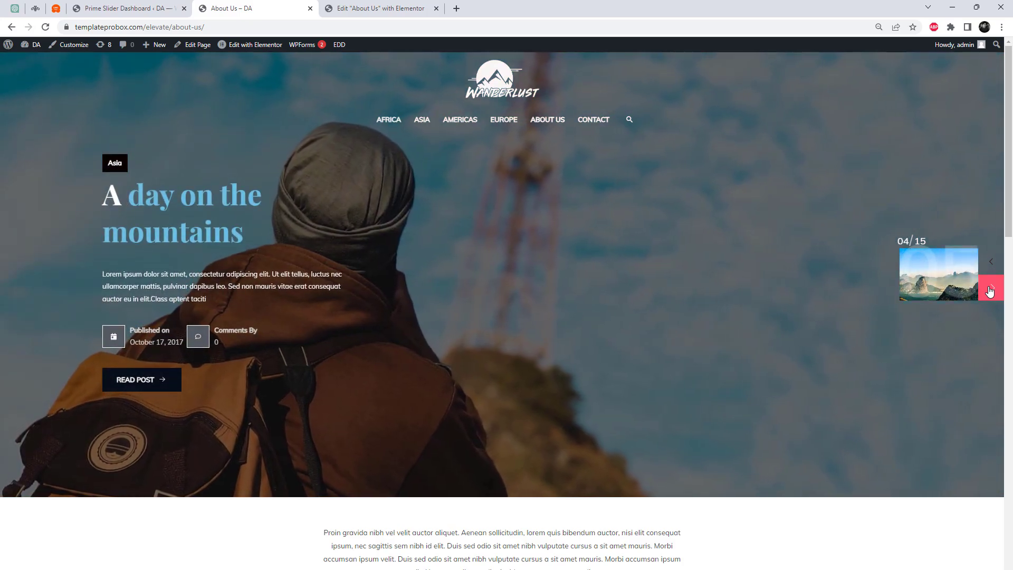
# Step: Page through the post slider on the About Us page and open the Mysteries of Vatican City post to examine its layout
pyautogui.click(990, 290)
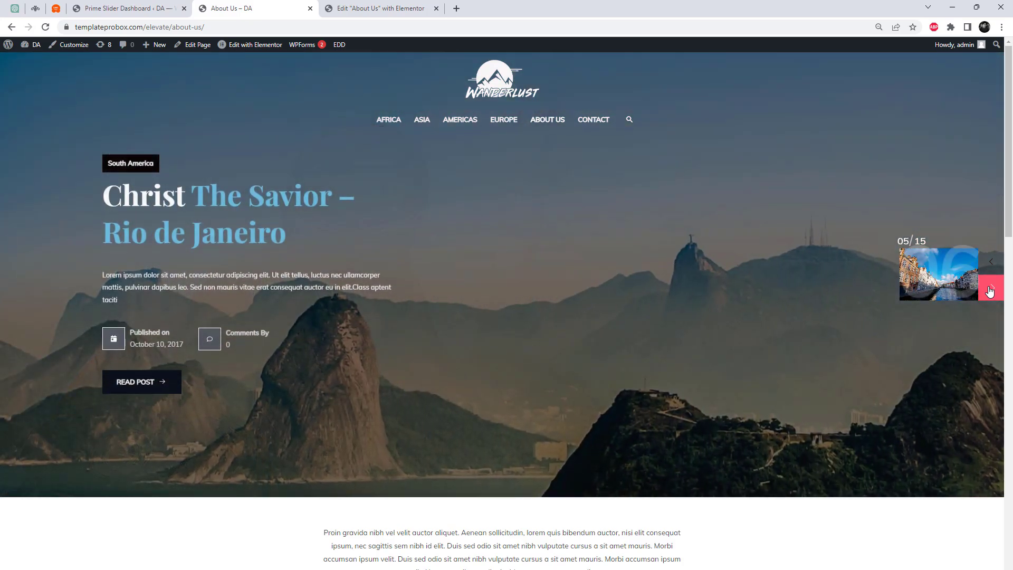
pyautogui.click(989, 290)
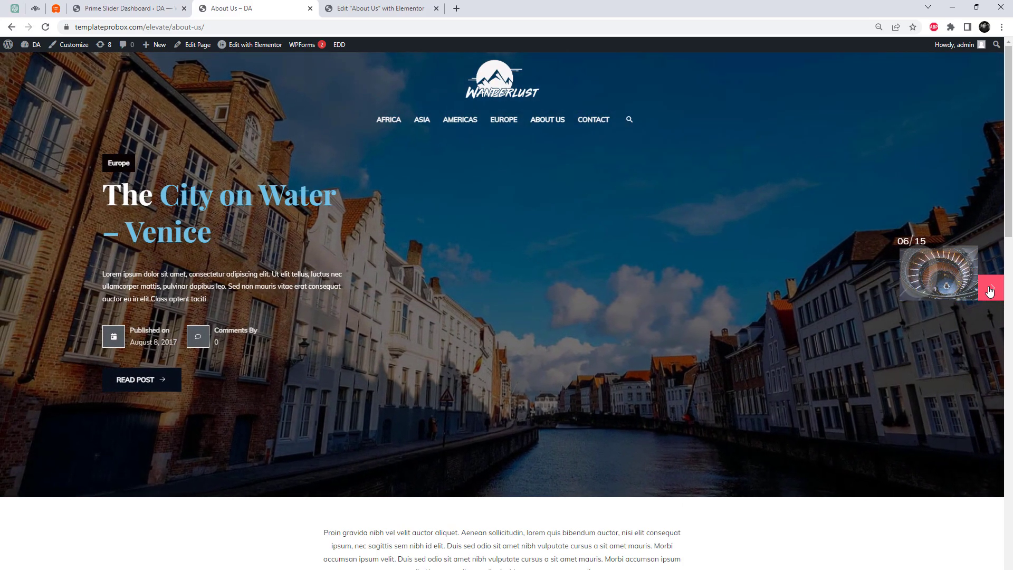
pyautogui.click(990, 290)
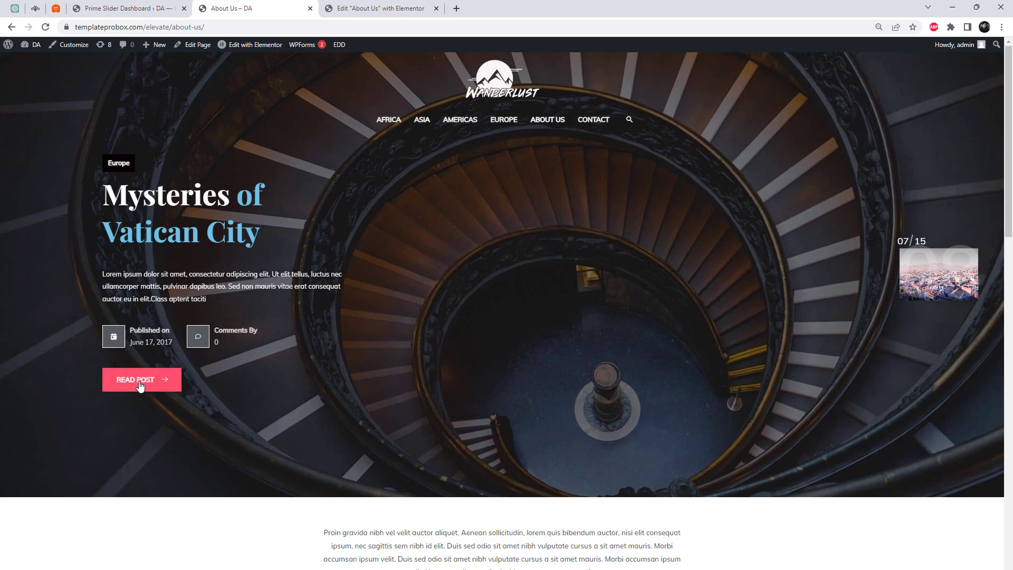
pyautogui.click(140, 385)
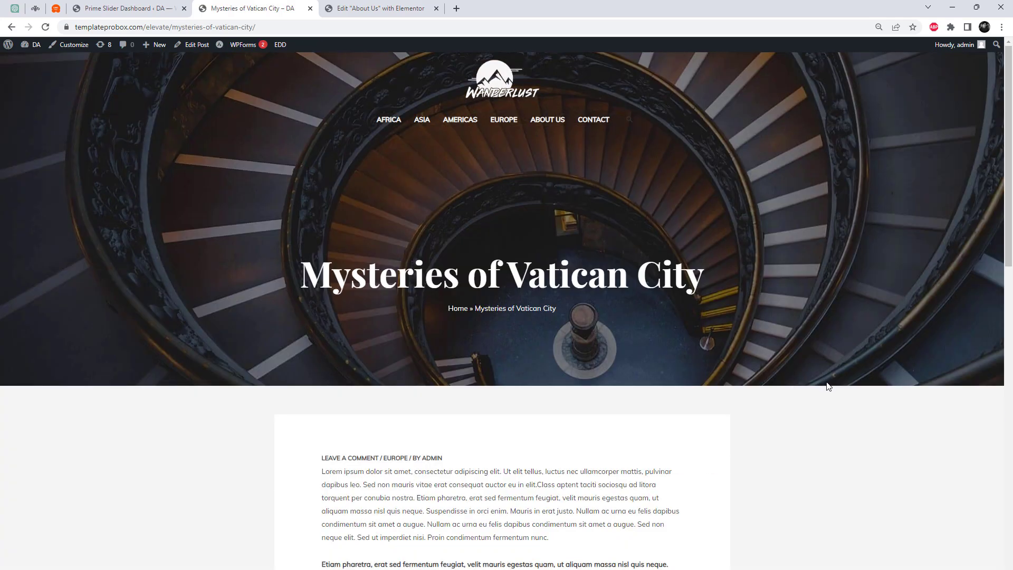
pyautogui.scroll(-15, 827, 386)
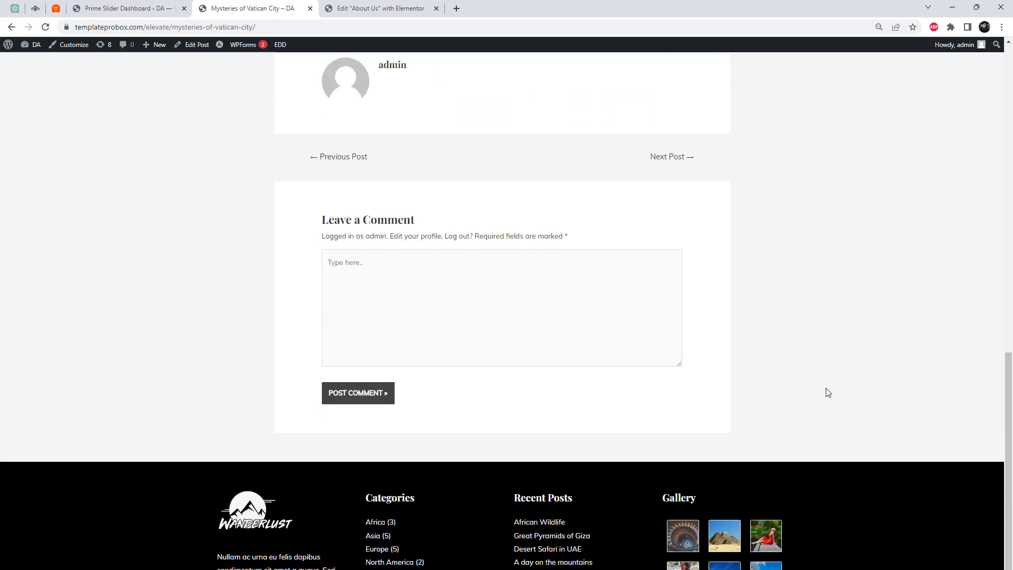
pyautogui.scroll(9, 827, 392)
pyautogui.scroll(6, 827, 393)
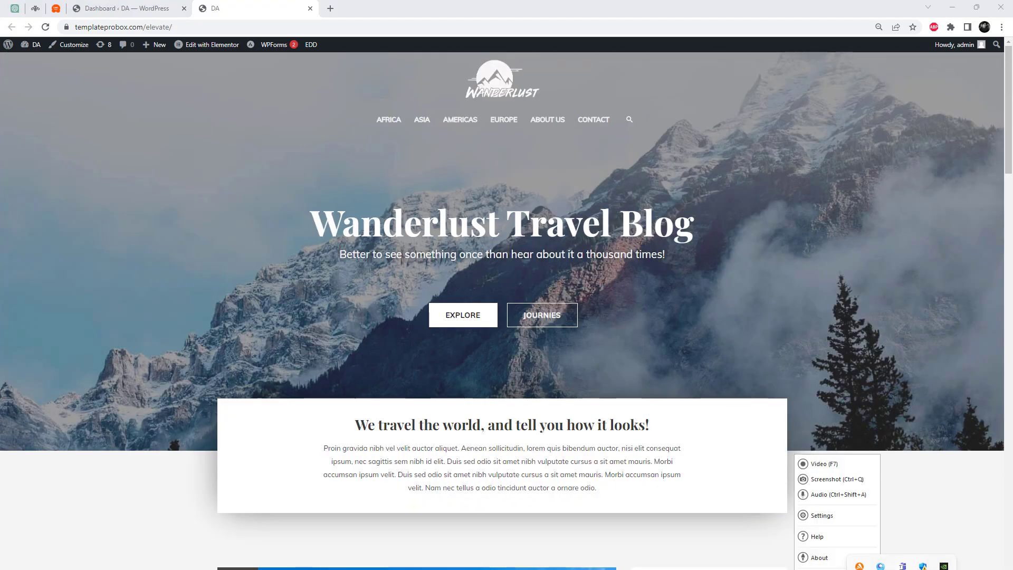
pyautogui.click(884, 459)
pyautogui.scroll(-6, 827, 450)
pyautogui.scroll(6, 827, 451)
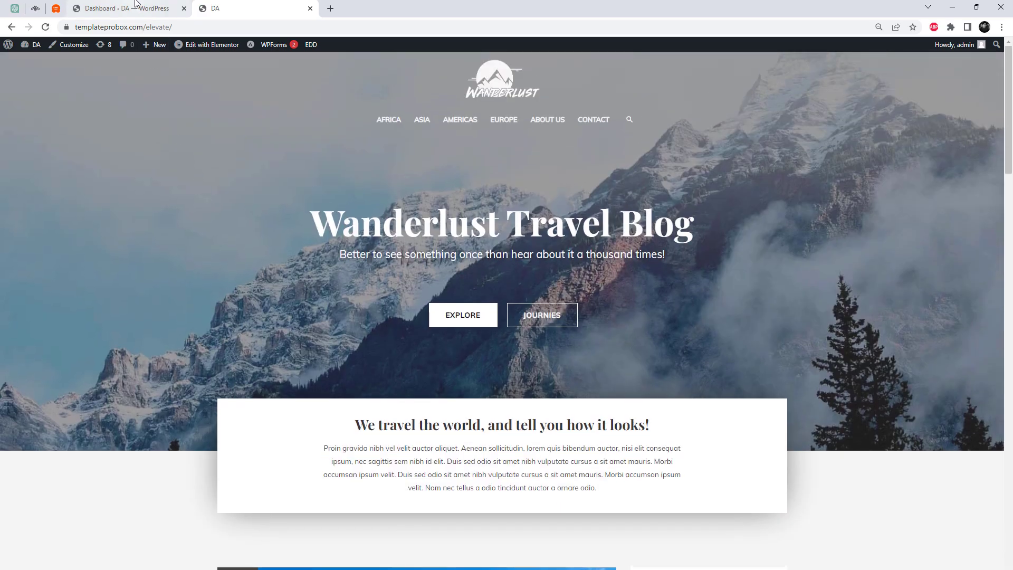
# Step: Open the installed plugins list in the WordPress admin and search it for "Prime"
pyautogui.click(127, 9)
pyautogui.moveTo(43, 419)
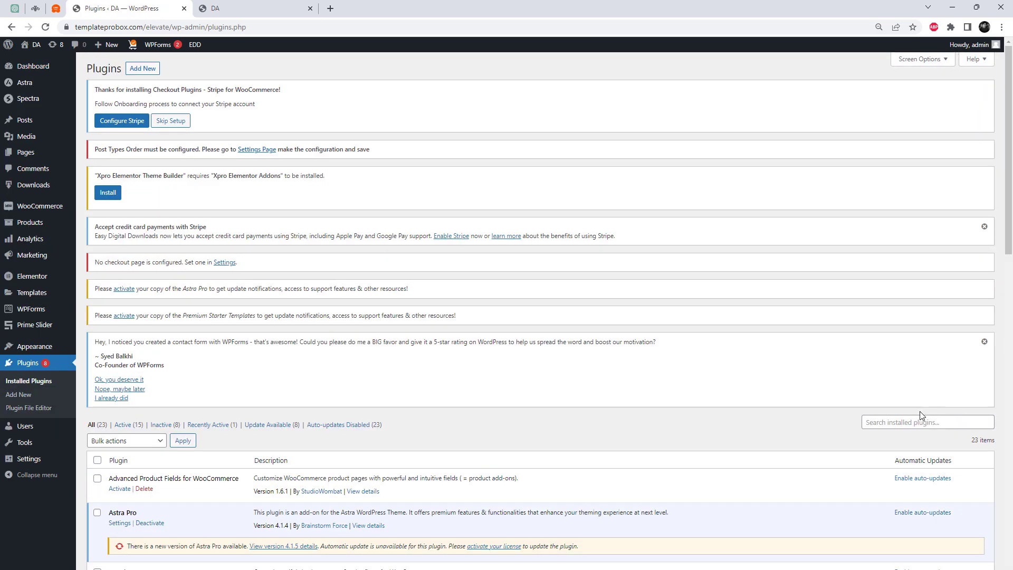
pyautogui.click(894, 420)
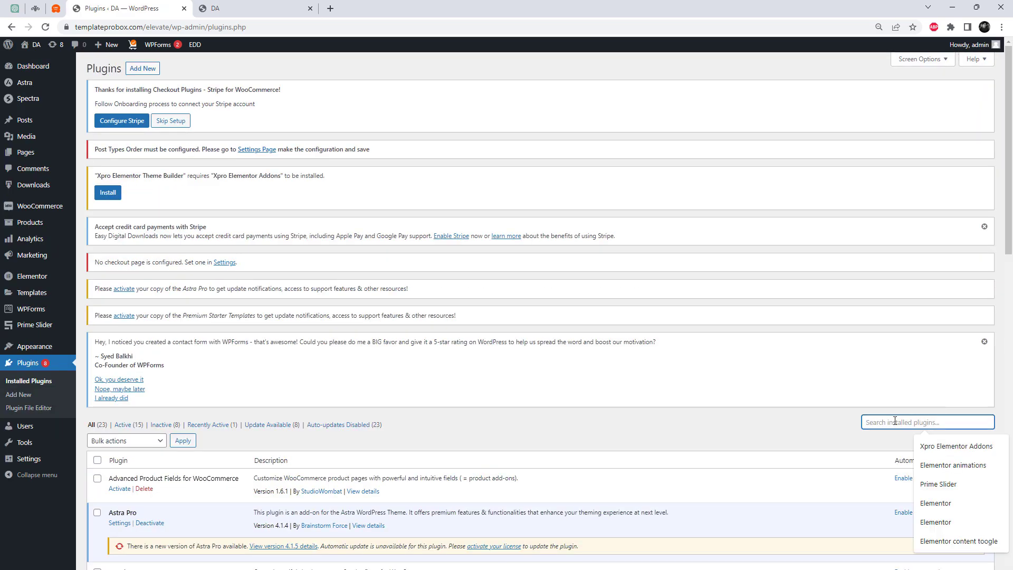
pyautogui.write('Prime')
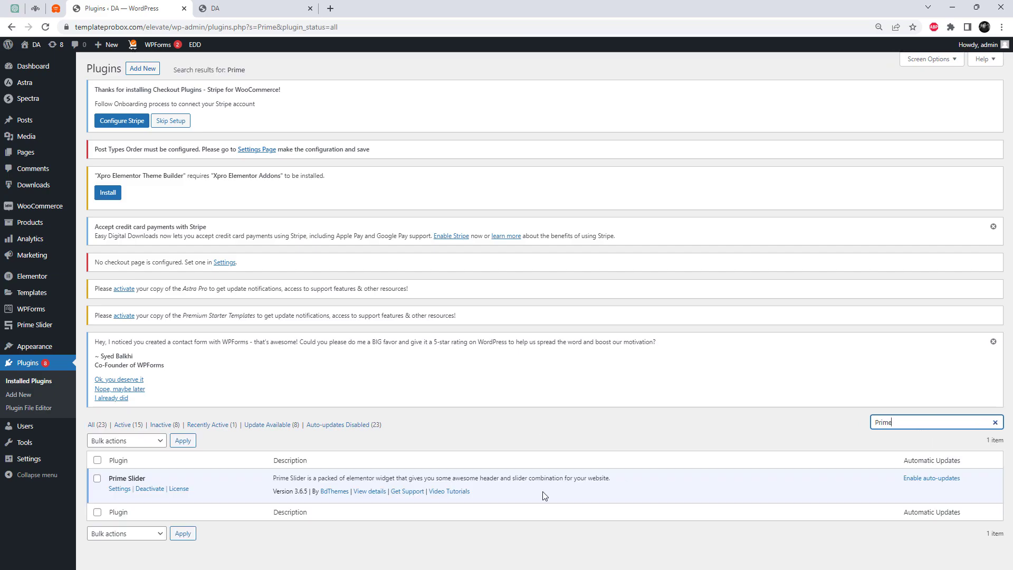
# Step: Search the directory of new plugins for "Prime Slider"
pyautogui.click(158, 73)
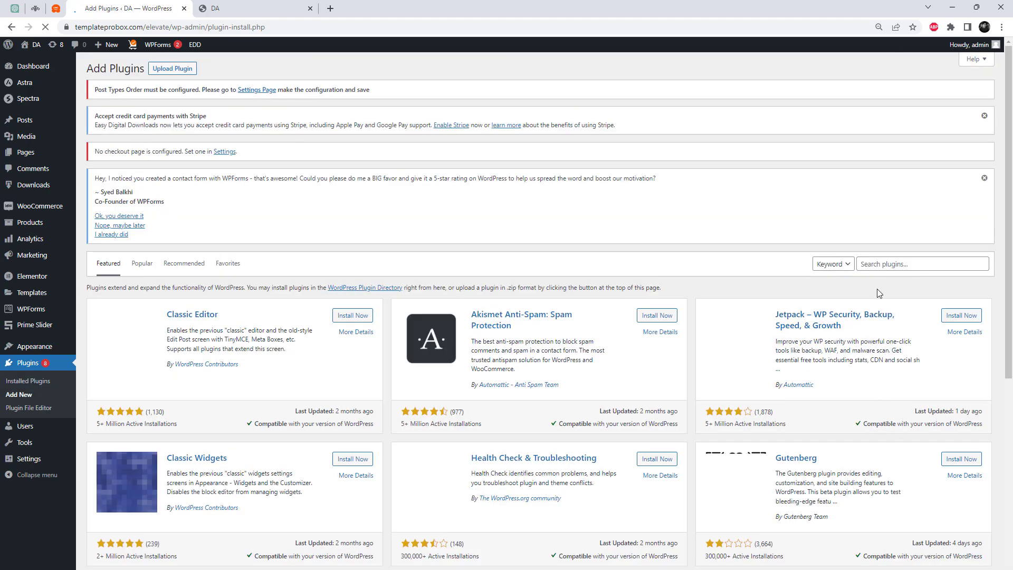
pyautogui.click(885, 263)
pyautogui.write('P')
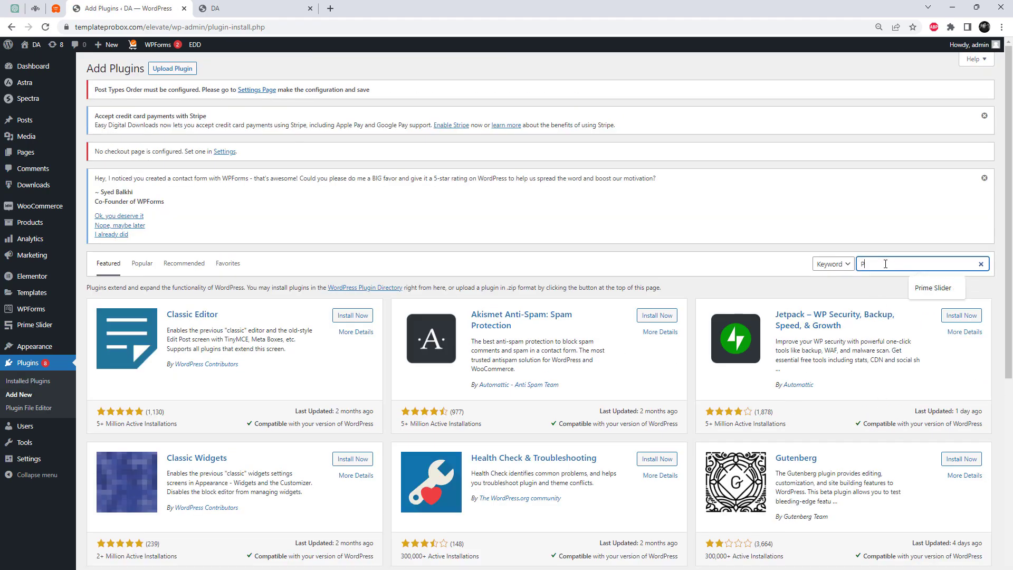
pyautogui.write('rime Slider')
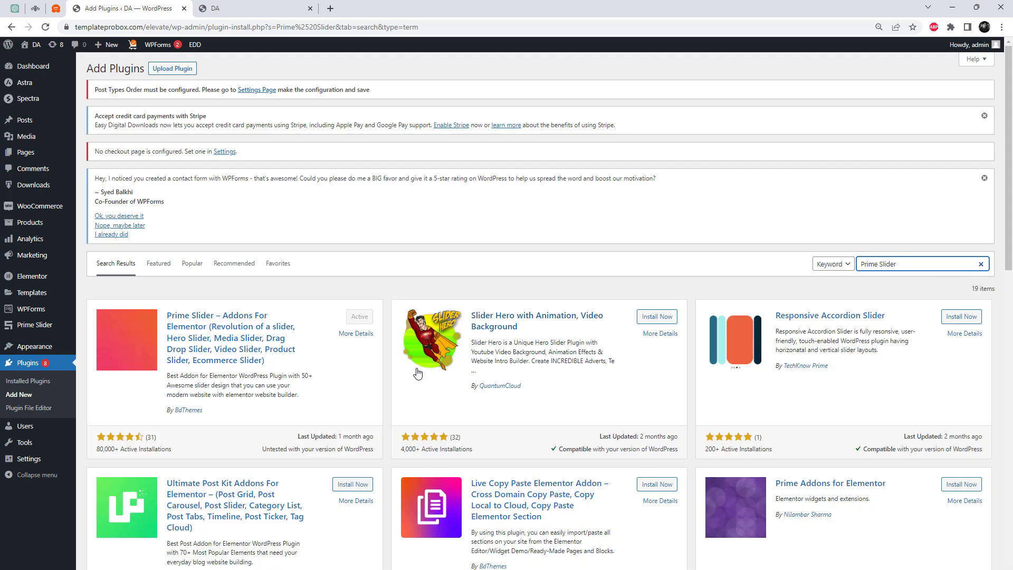
# Step: Filter the Prime Slider core widgets to the free ones, keep the Blog widget enabled, and save the settings
pyautogui.moveTo(42, 324)
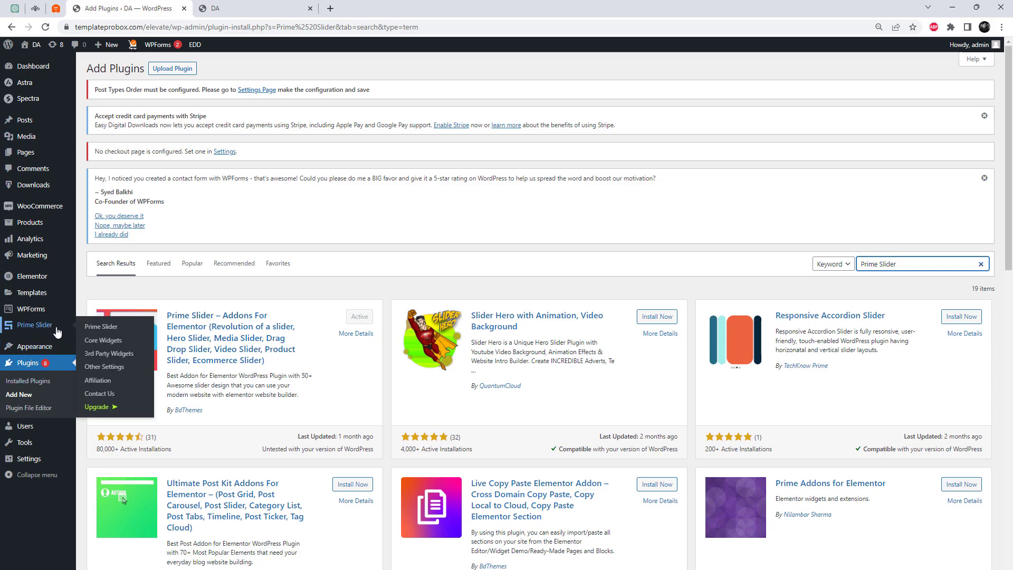
pyautogui.click(100, 325)
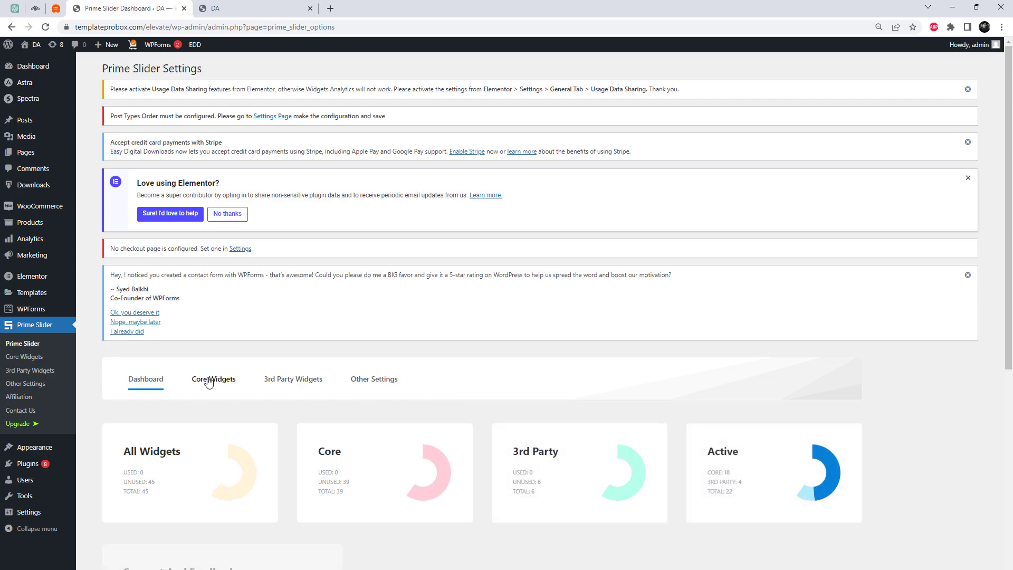
pyautogui.click(209, 380)
pyautogui.scroll(-2, 258, 395)
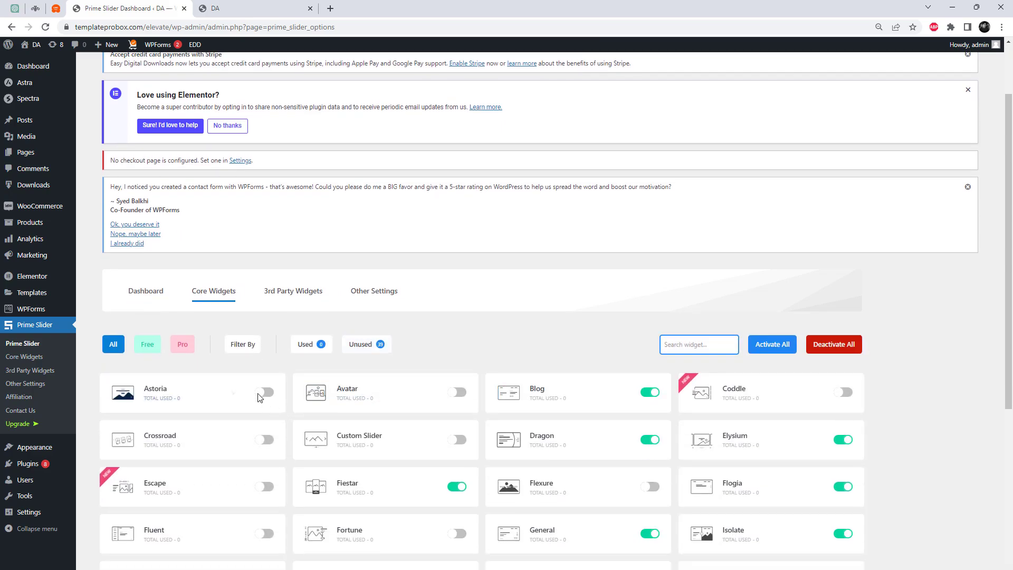
pyautogui.click(141, 344)
pyautogui.scroll(-2, 222, 363)
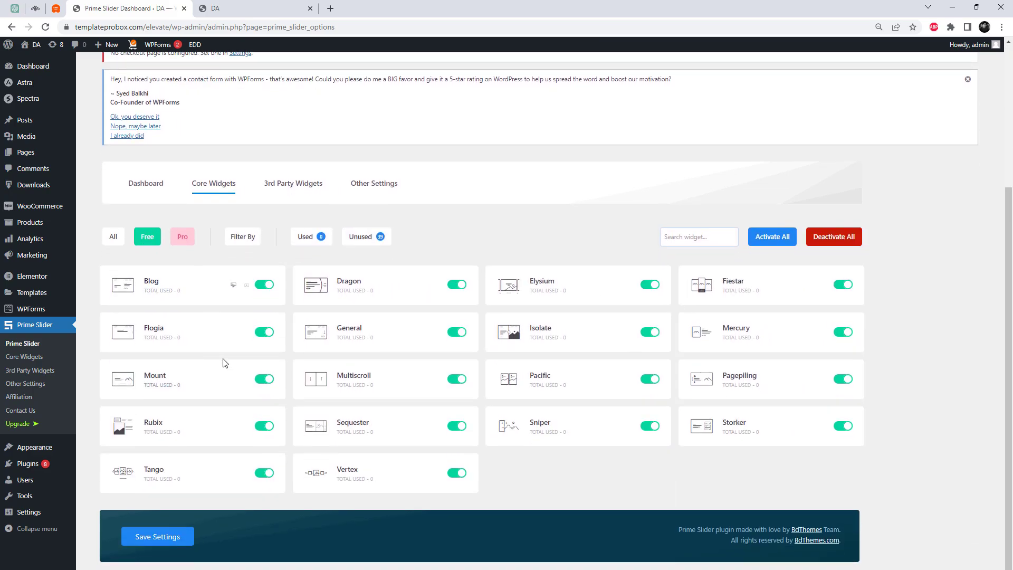
pyautogui.click(268, 289)
pyautogui.click(157, 537)
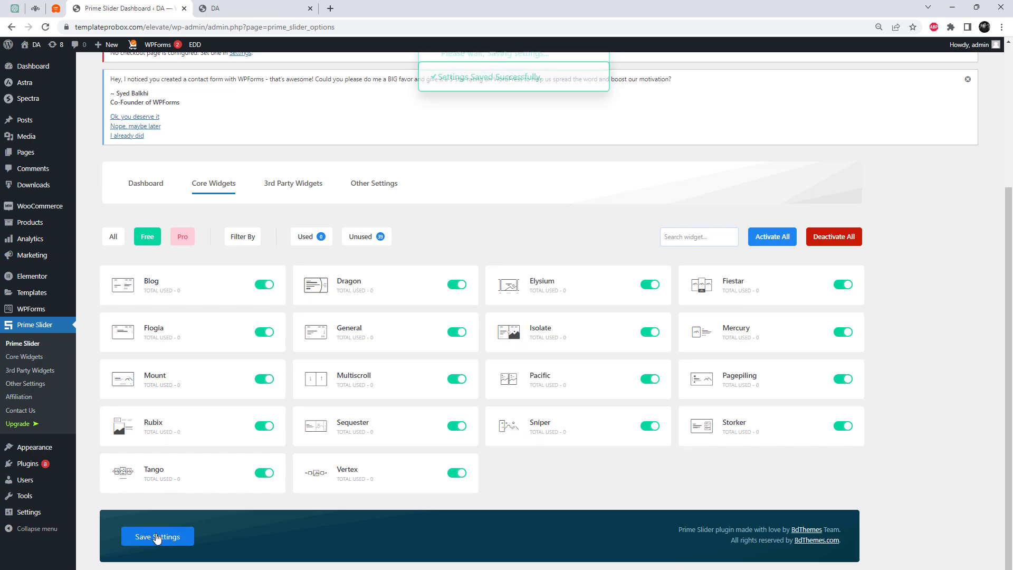
# Step: Open the site's About Us page for editing with Elementor in a new browser tab
pyautogui.click(253, 9)
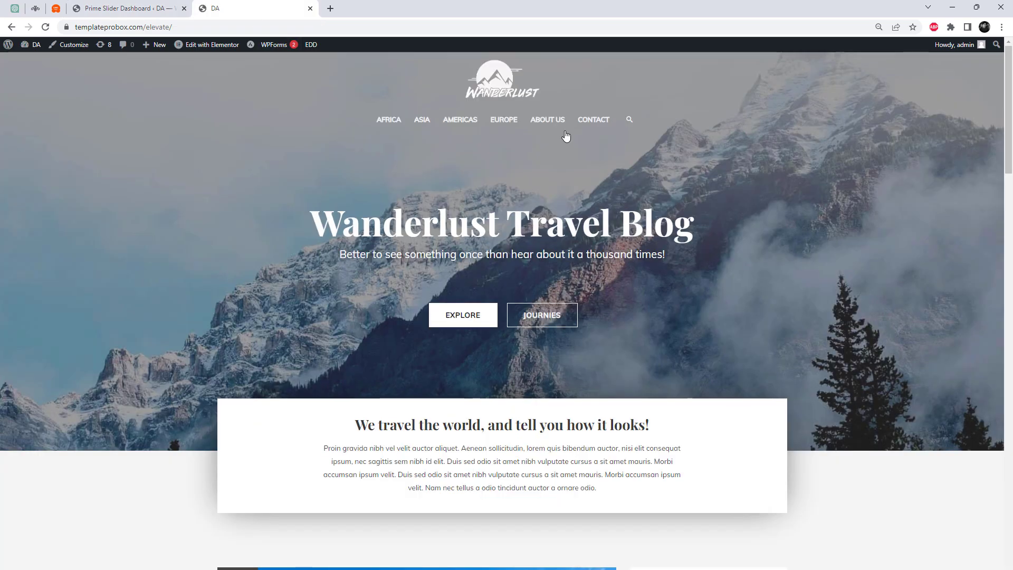
pyautogui.click(554, 123)
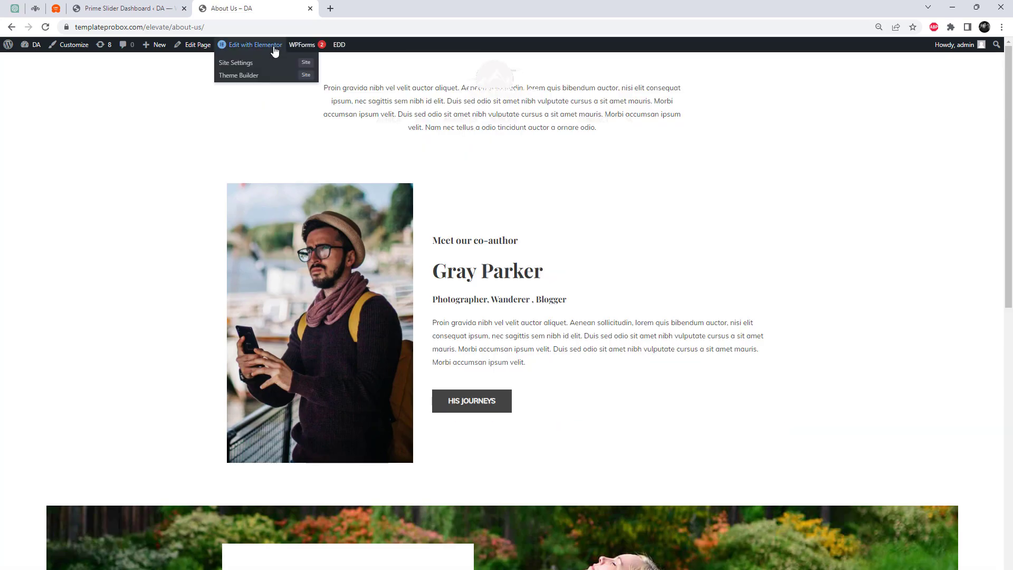
pyautogui.rightClick(273, 48)
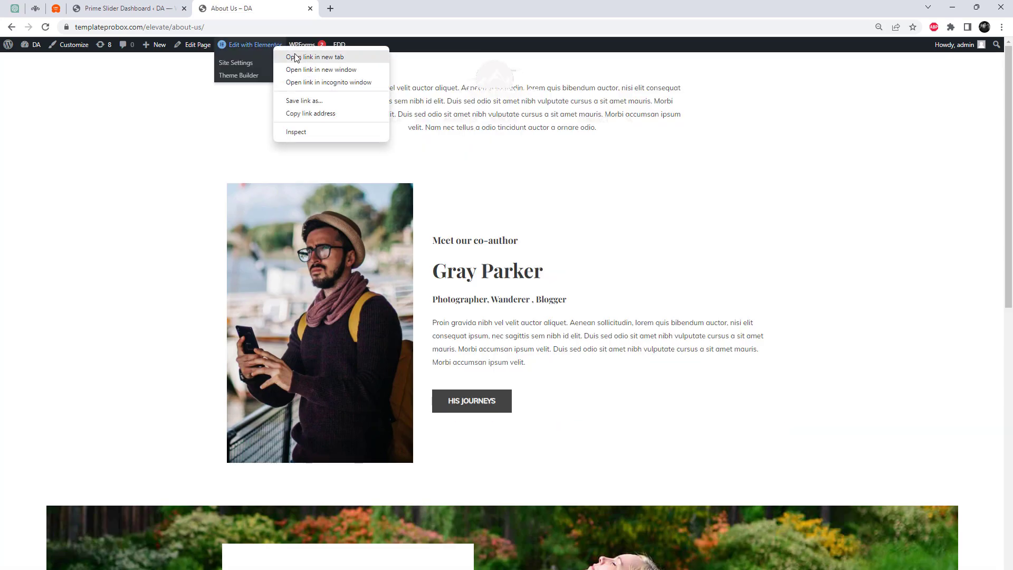
pyautogui.click(298, 56)
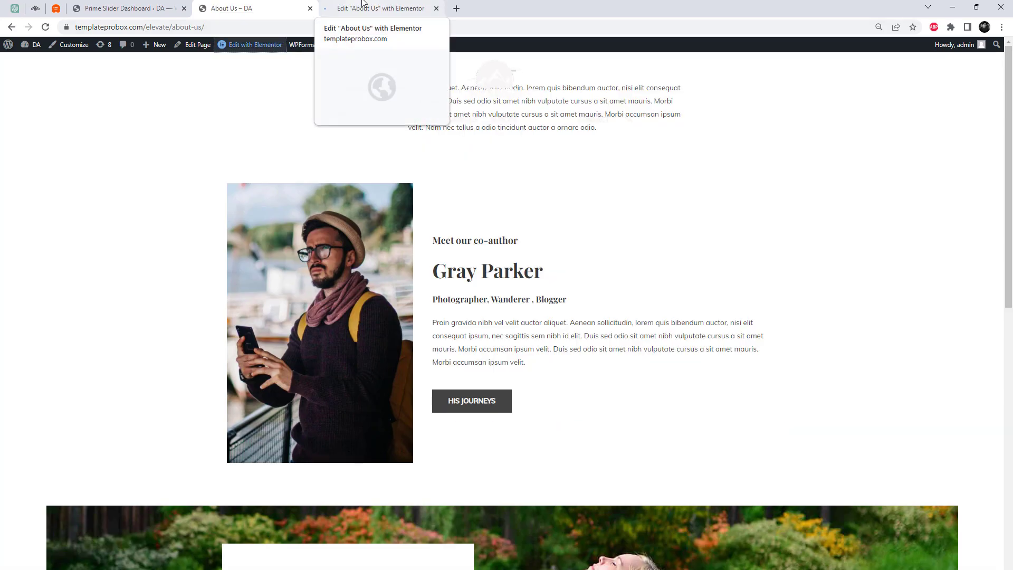
pyautogui.click(366, 7)
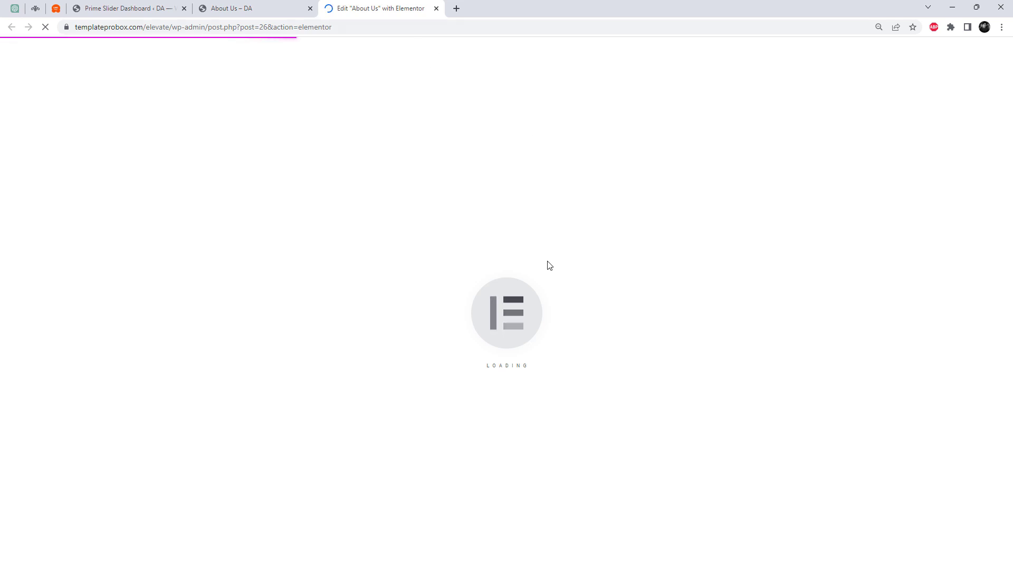
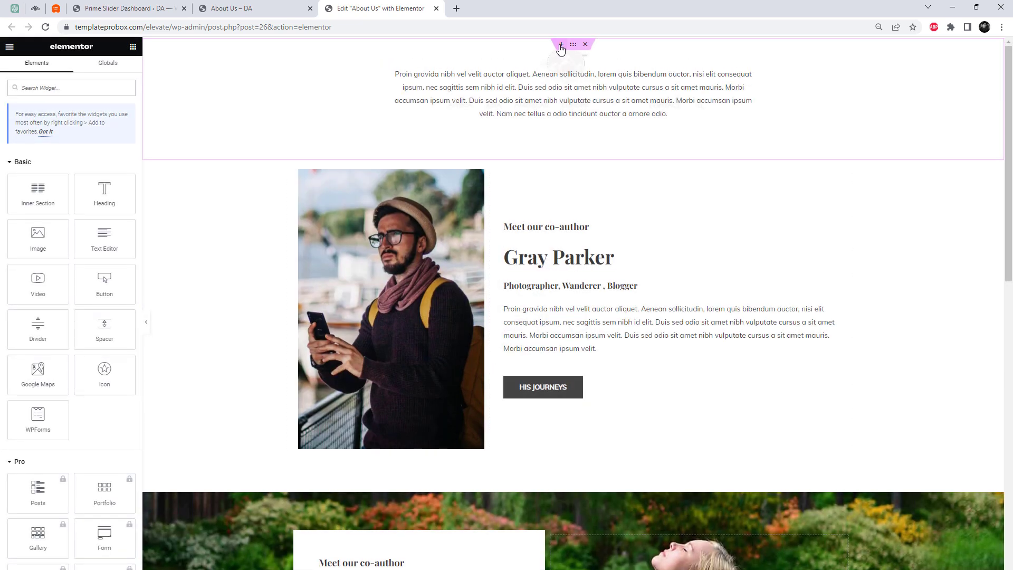
# Step: Add a single-column section at the top of the page and set its content width to Full Width
pyautogui.click(561, 45)
pyautogui.click(550, 81)
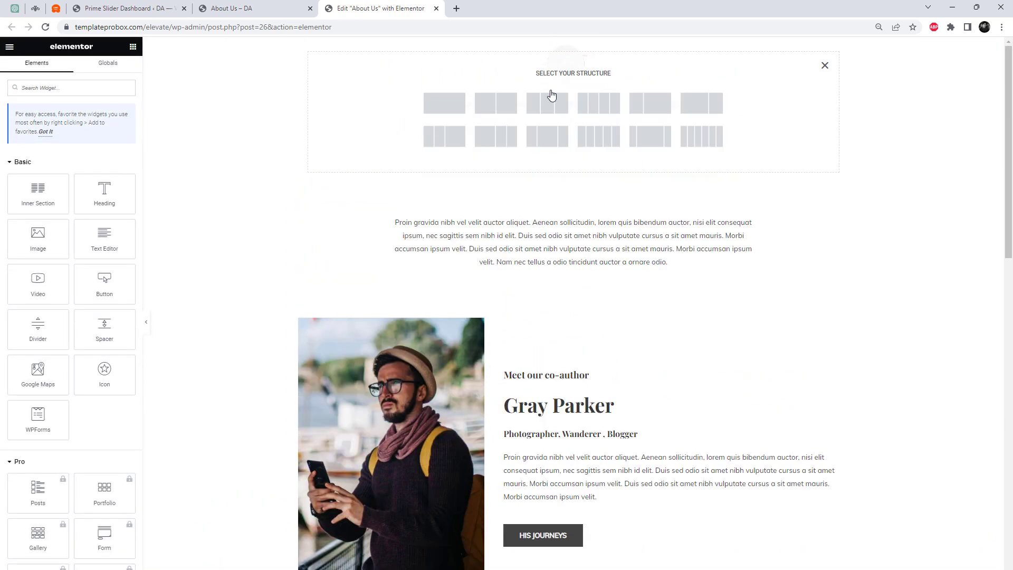
pyautogui.click(443, 102)
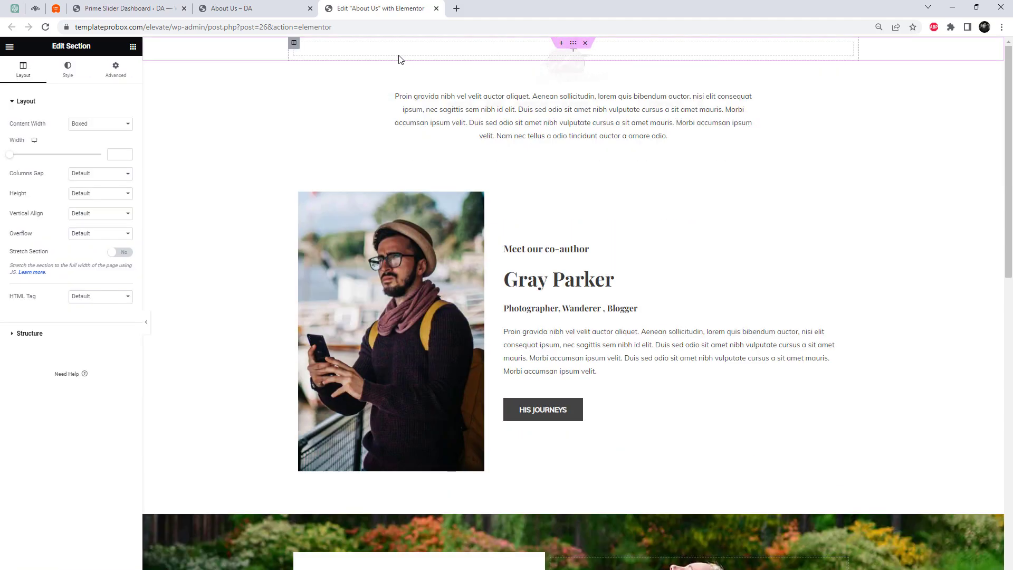
pyautogui.click(103, 123)
pyautogui.click(105, 141)
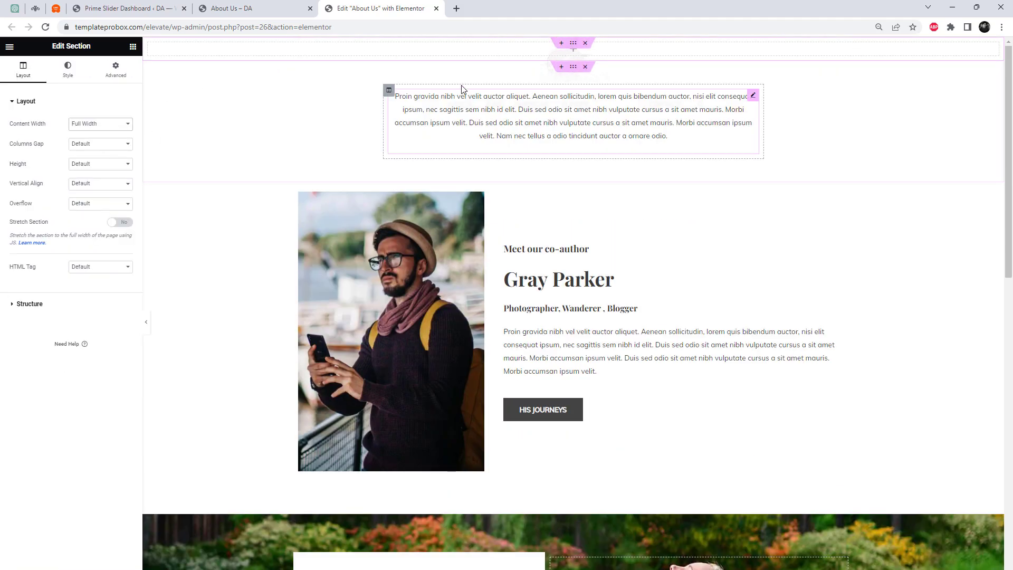
# Step: Place the Prime Slider Blog widget in the empty top section
pyautogui.click(575, 52)
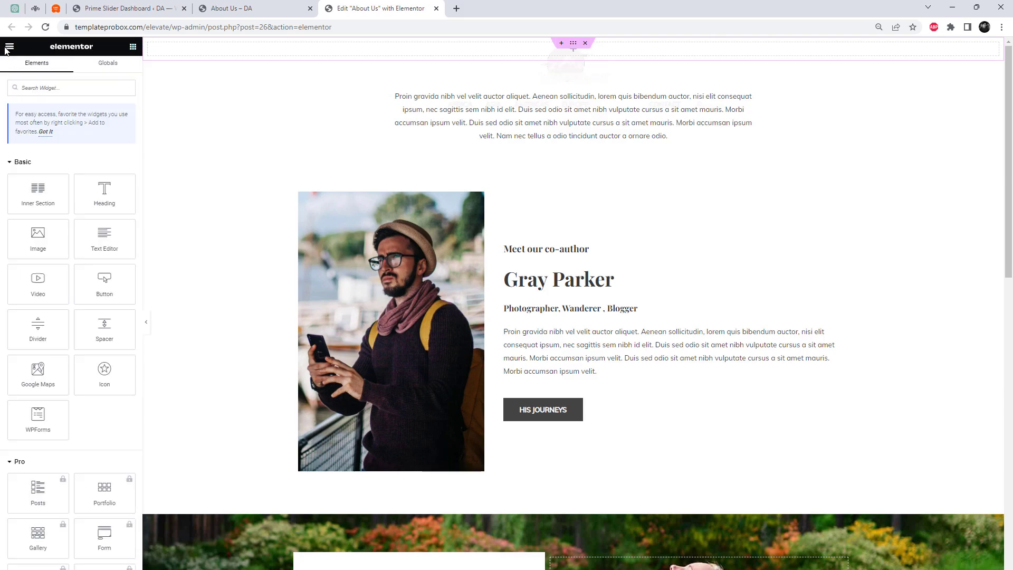
pyautogui.scroll(-20, 92, 433)
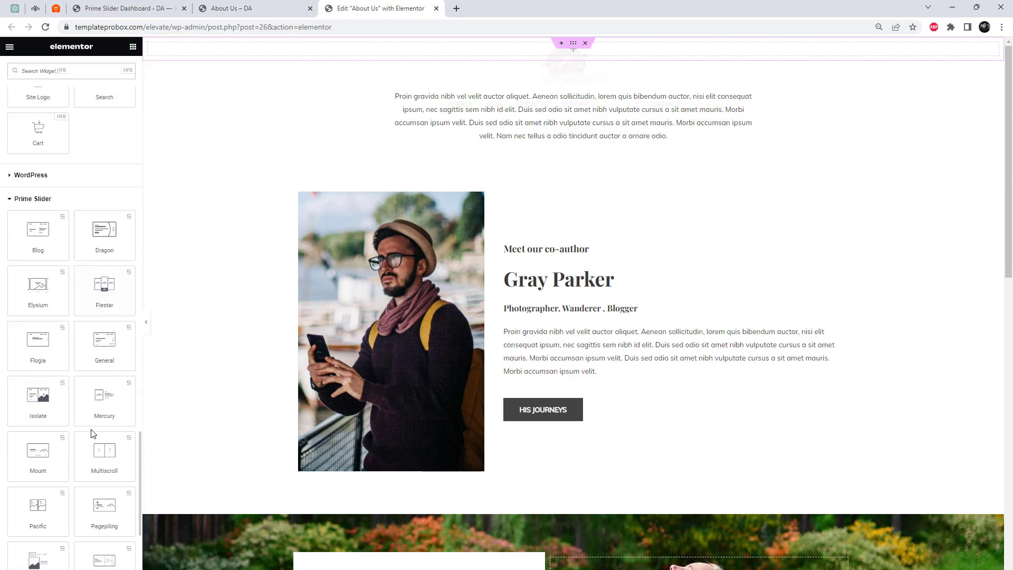
pyautogui.moveTo(39, 244); pyautogui.dragTo(428, 48)
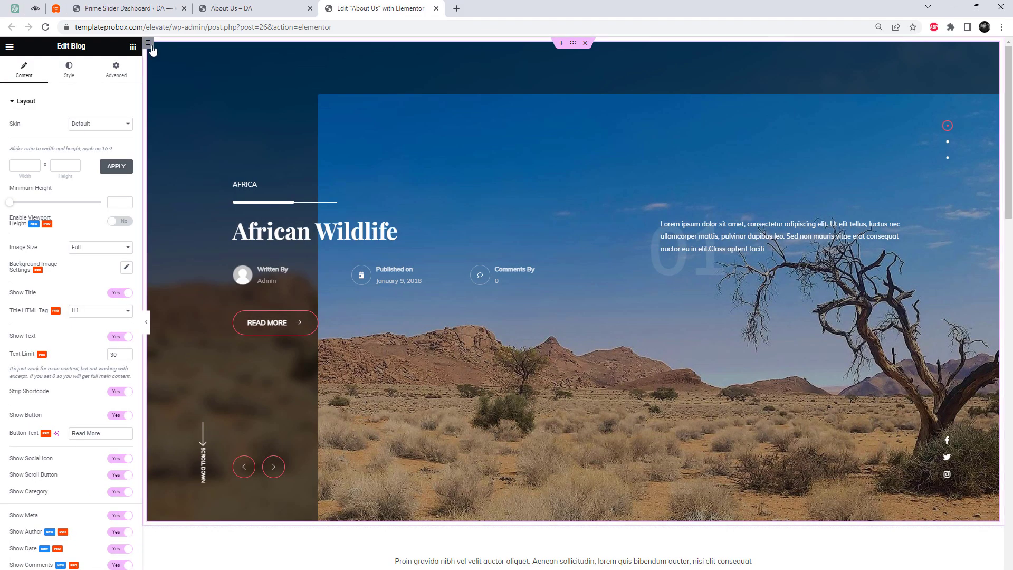
# Step: Set all margins and paddings of the column holding the Blog slider to 0 px
pyautogui.click(148, 43)
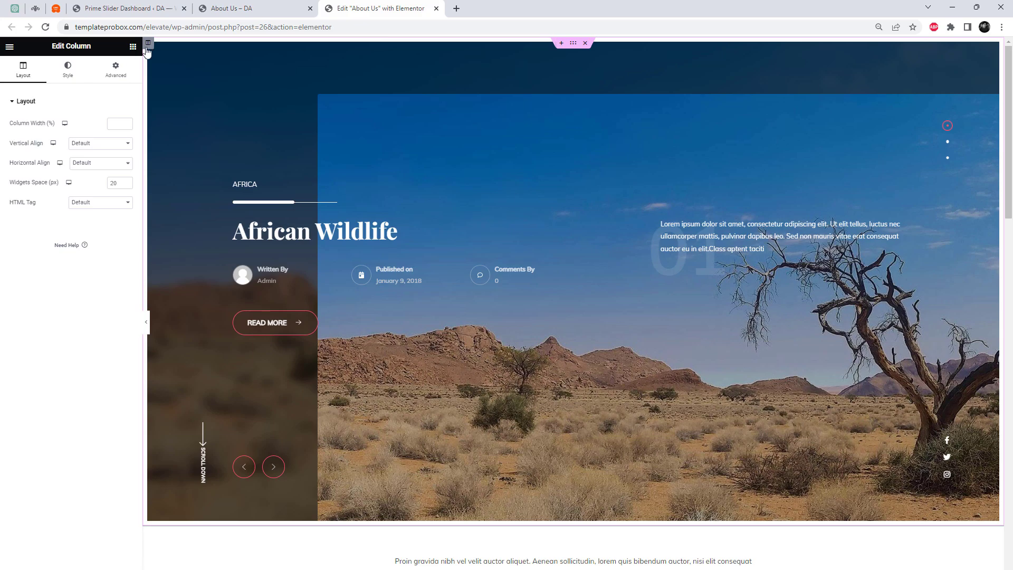
pyautogui.click(116, 70)
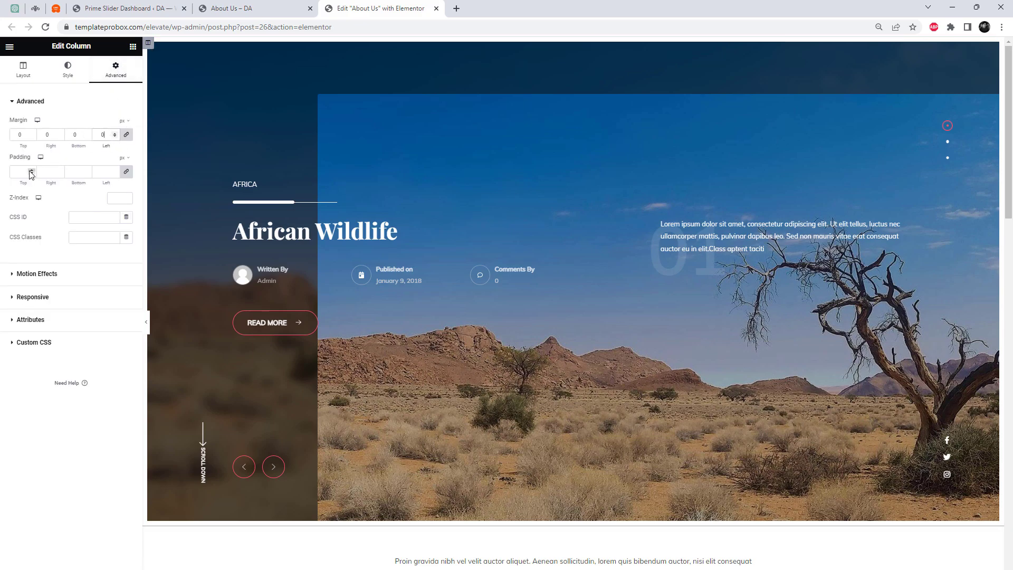
pyautogui.click(30, 170)
pyautogui.press('Down')
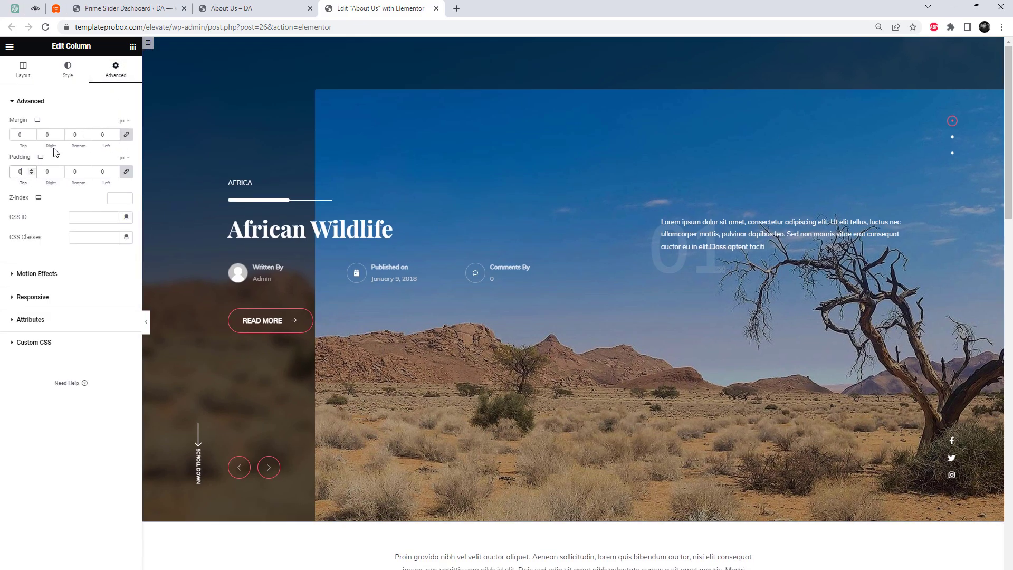
pyautogui.click(88, 105)
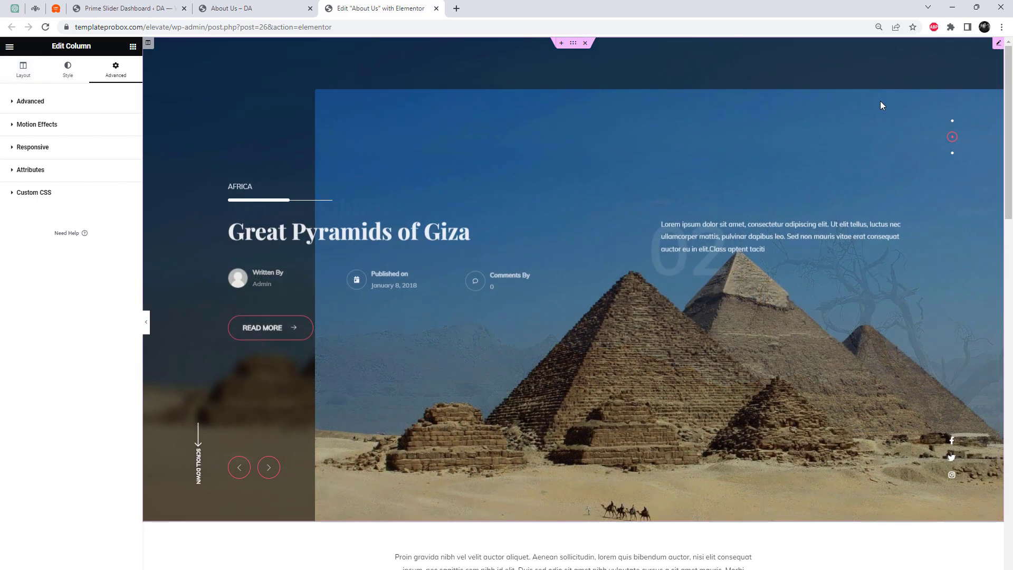
# Step: Try the Coral, Zinest and Folio skins on the Blog slider and settle on the Coral skin
pyautogui.click(549, 124)
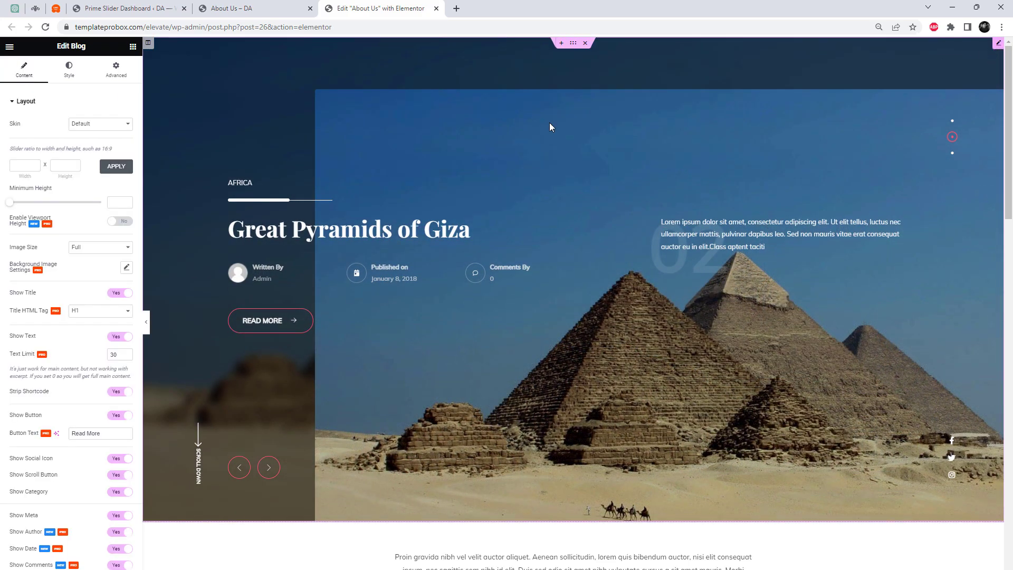
pyautogui.click(82, 128)
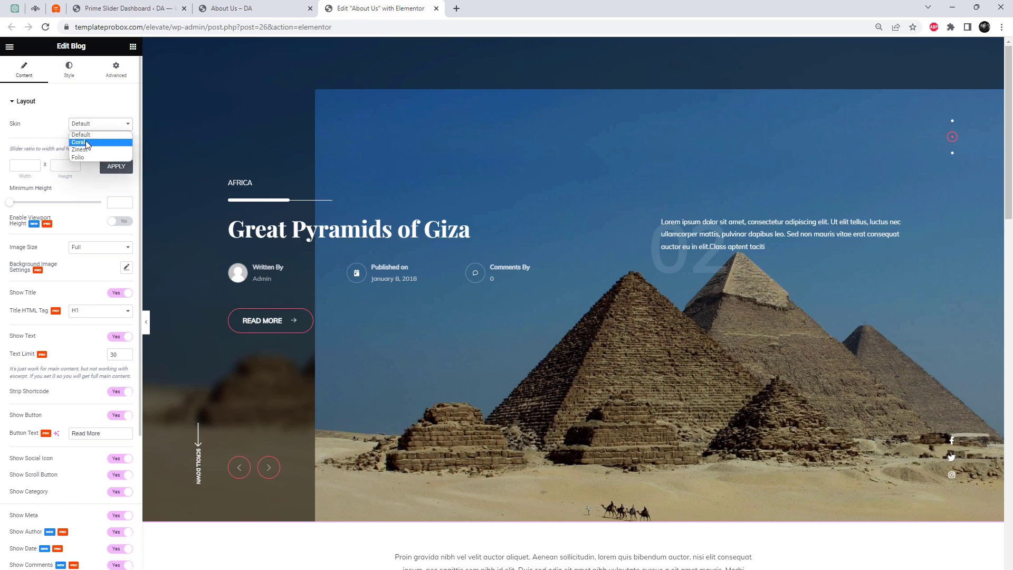
pyautogui.click(87, 143)
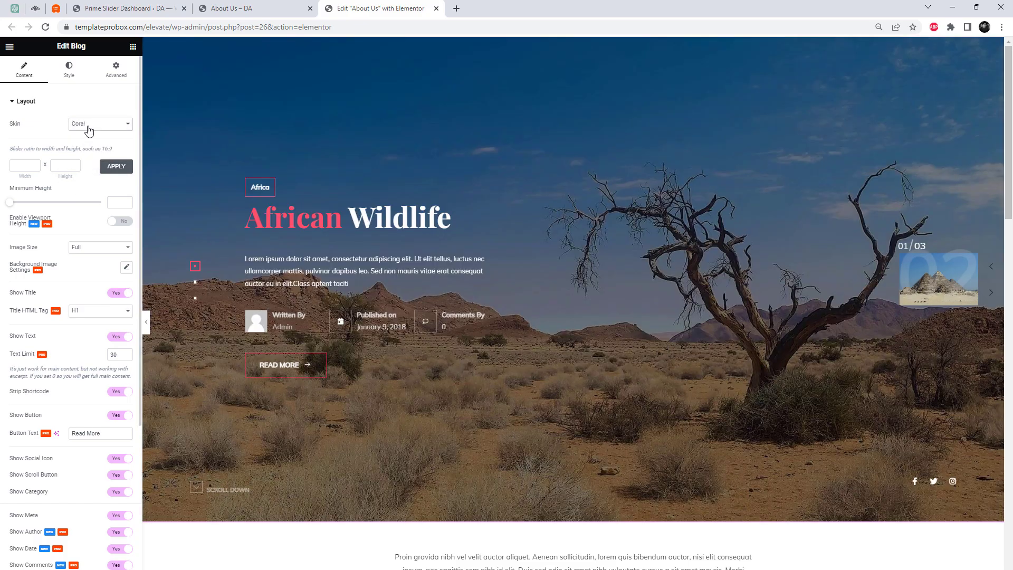
pyautogui.click(88, 127)
pyautogui.click(84, 150)
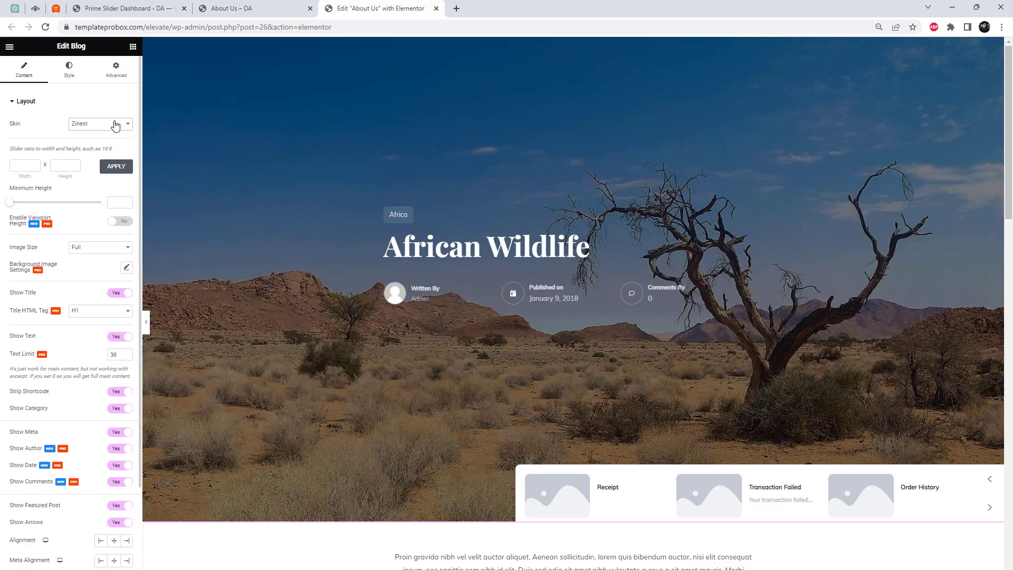
pyautogui.click(115, 125)
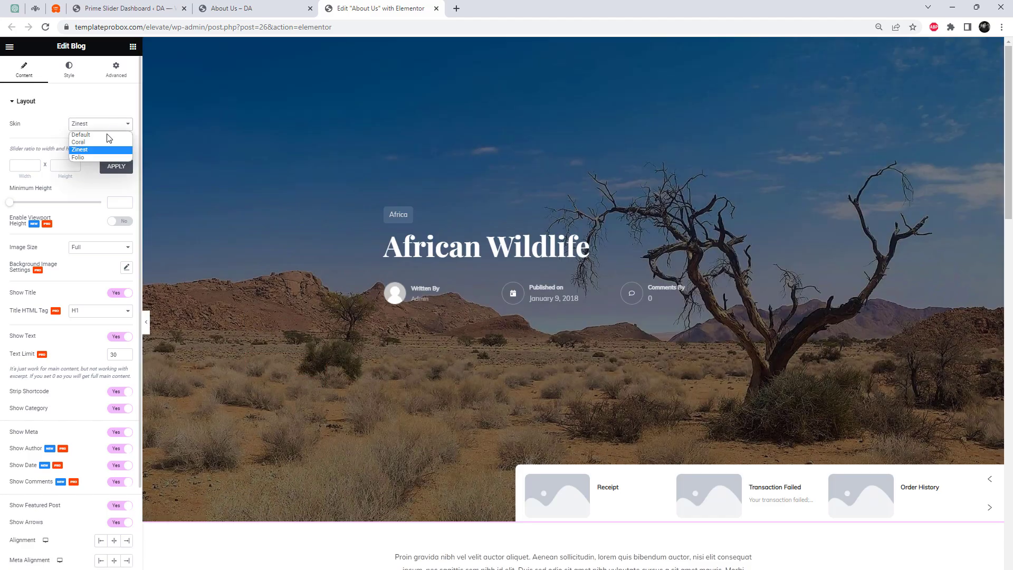
pyautogui.click(91, 156)
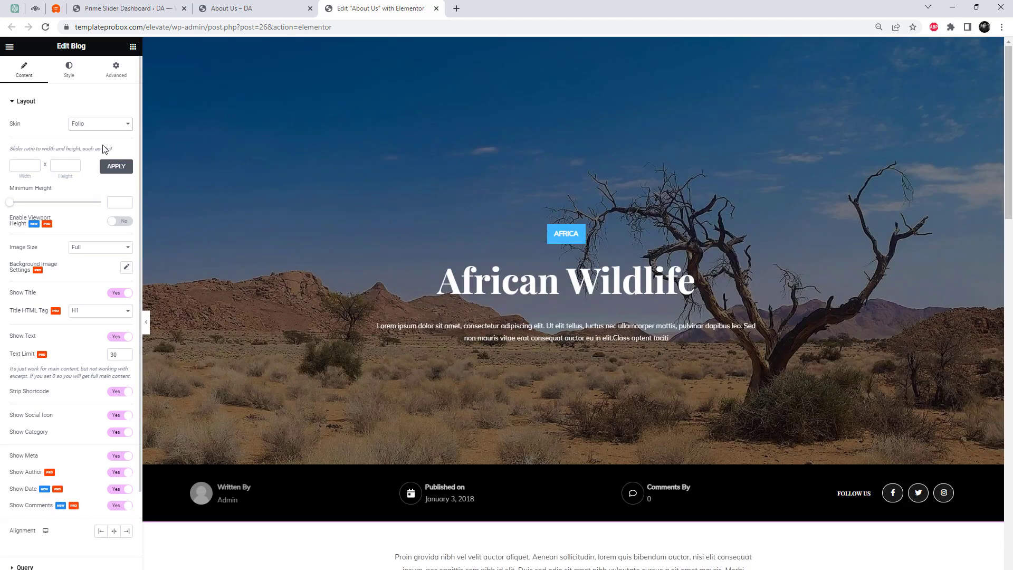
pyautogui.click(107, 132)
pyautogui.click(97, 143)
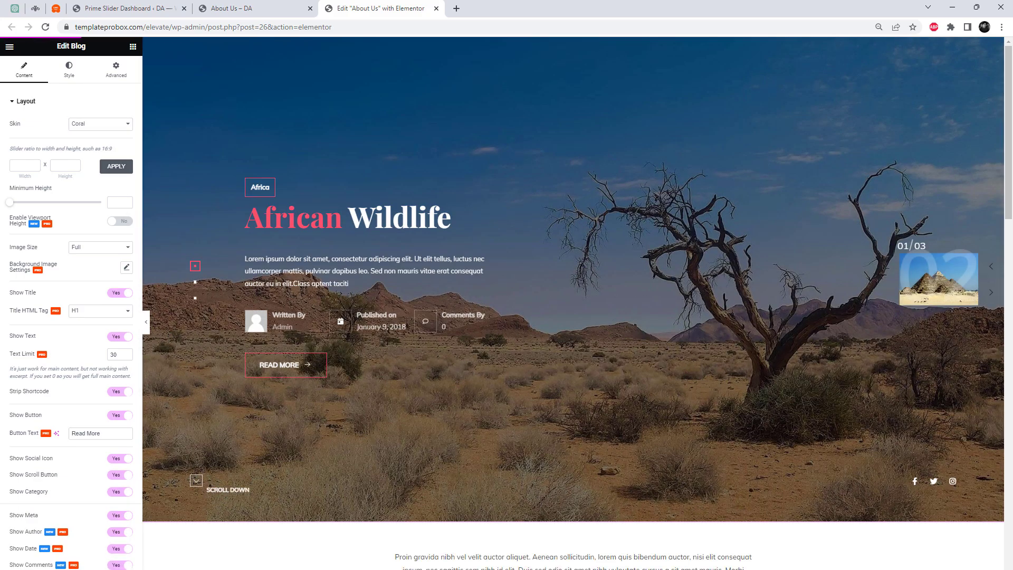
# Step: Enable viewport height for the Blog slider and set its height to 78
pyautogui.moveTo(11, 204); pyautogui.dragTo(73, 206)
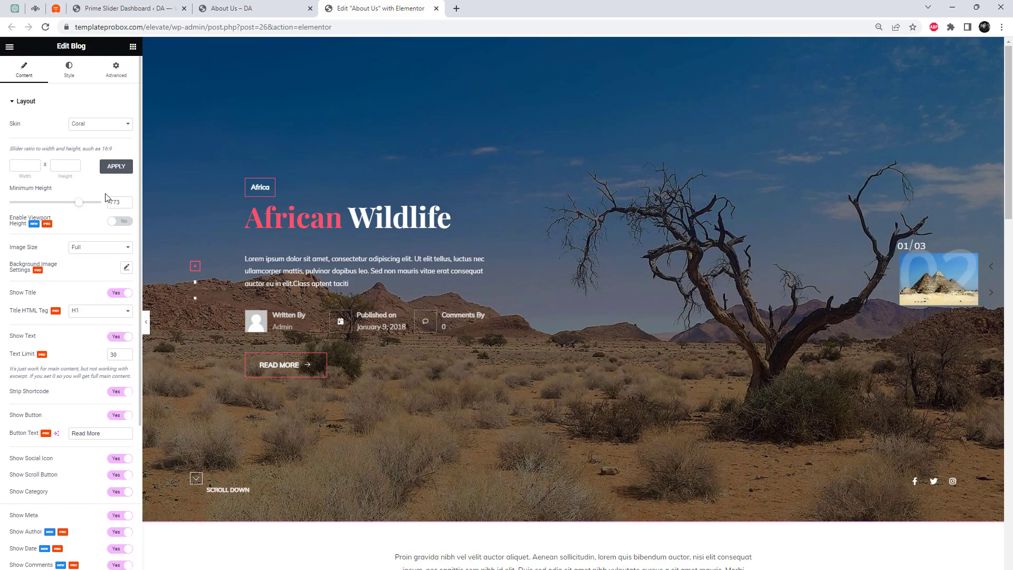
pyautogui.click(120, 221)
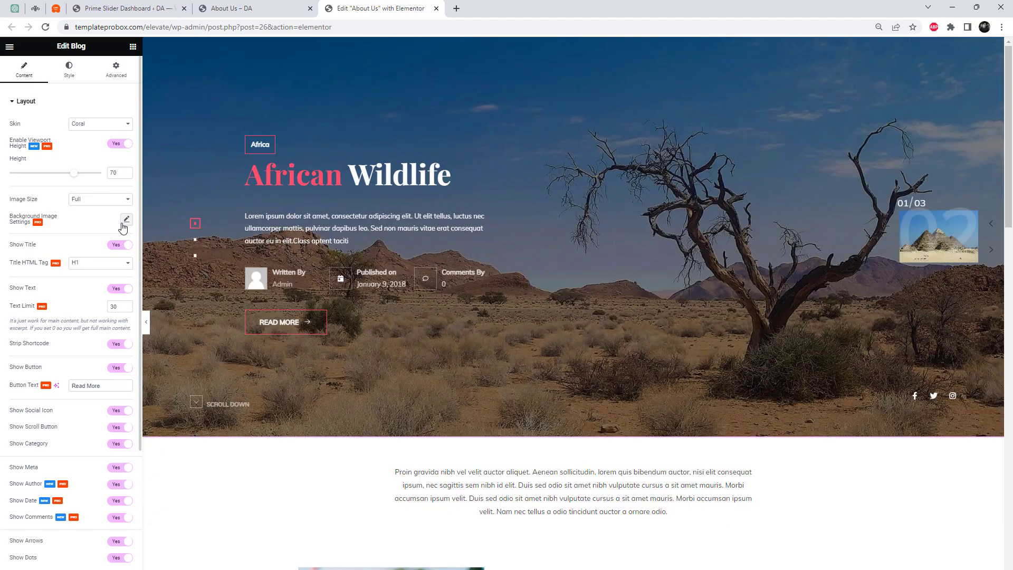
pyautogui.moveTo(76, 176); pyautogui.dragTo(85, 179)
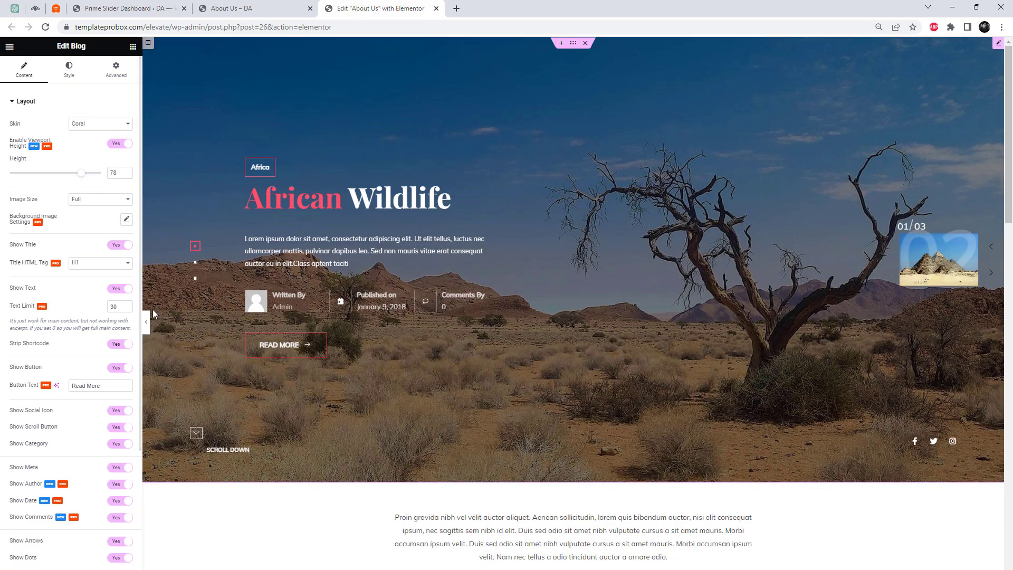
# Step: Set the slider's title HTML tag to H2 and change the button text to "Read Post"
pyautogui.scroll(-2, 104, 396)
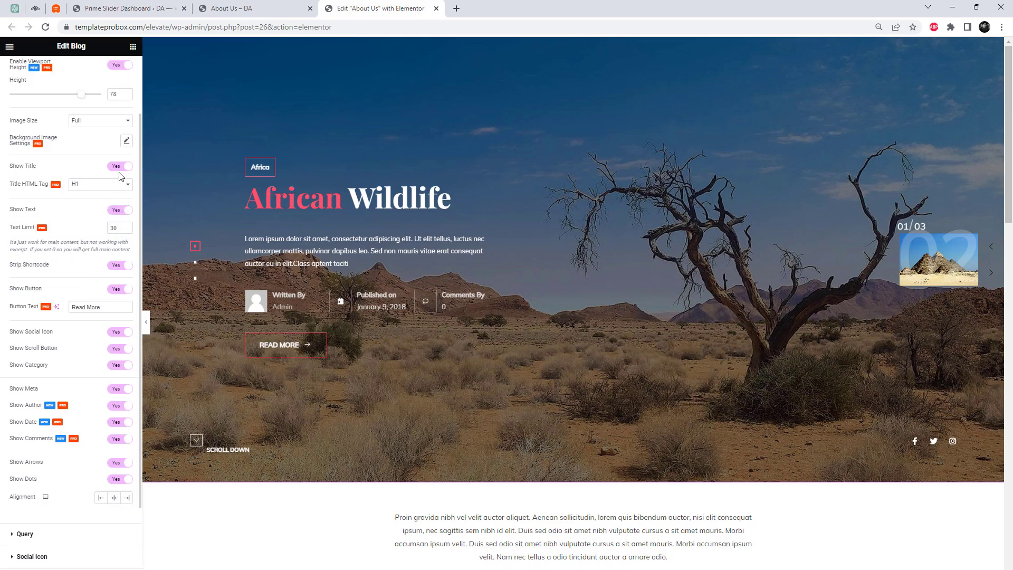
pyautogui.click(112, 188)
pyautogui.click(99, 202)
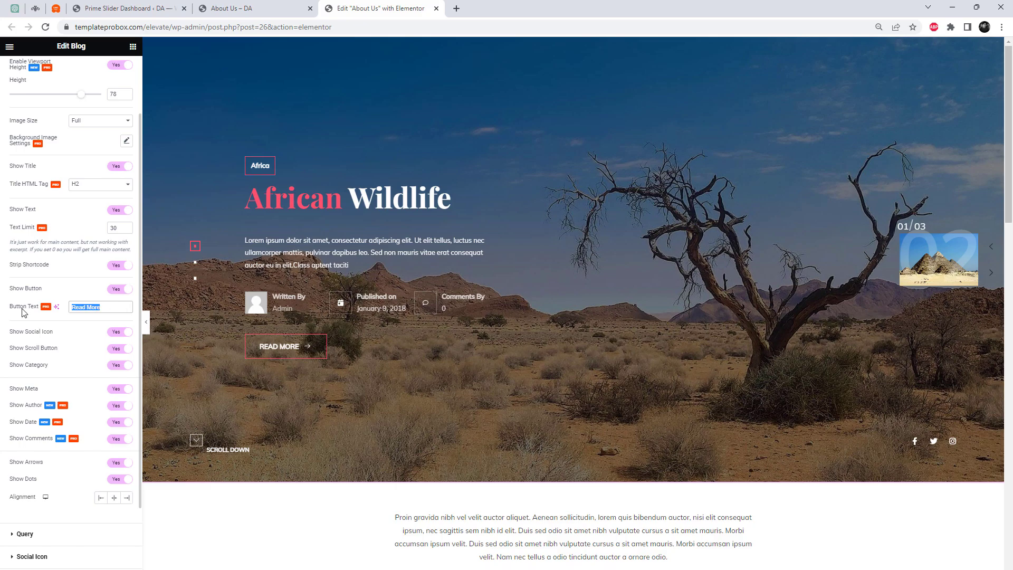
pyautogui.write('Read Post')
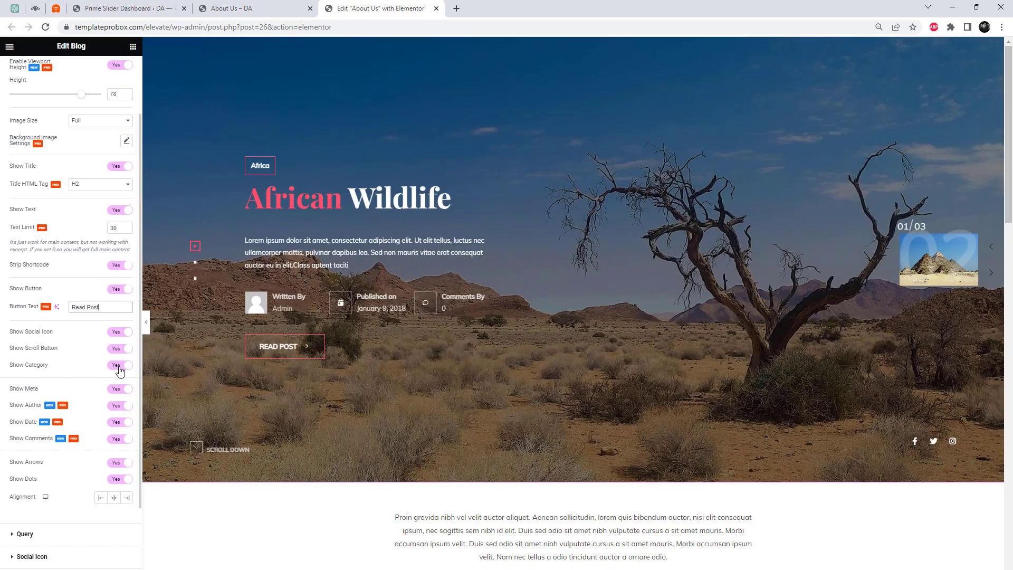
# Step: Turn off the slider's social icons, scroll button, author and dots, leaving the content alignment at its default
pyautogui.click(117, 332)
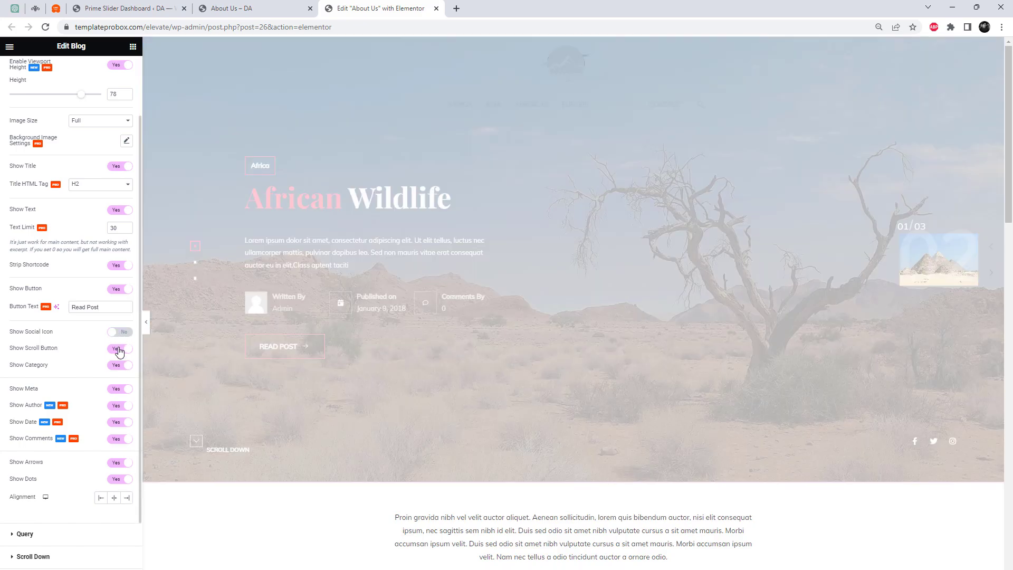
pyautogui.click(120, 350)
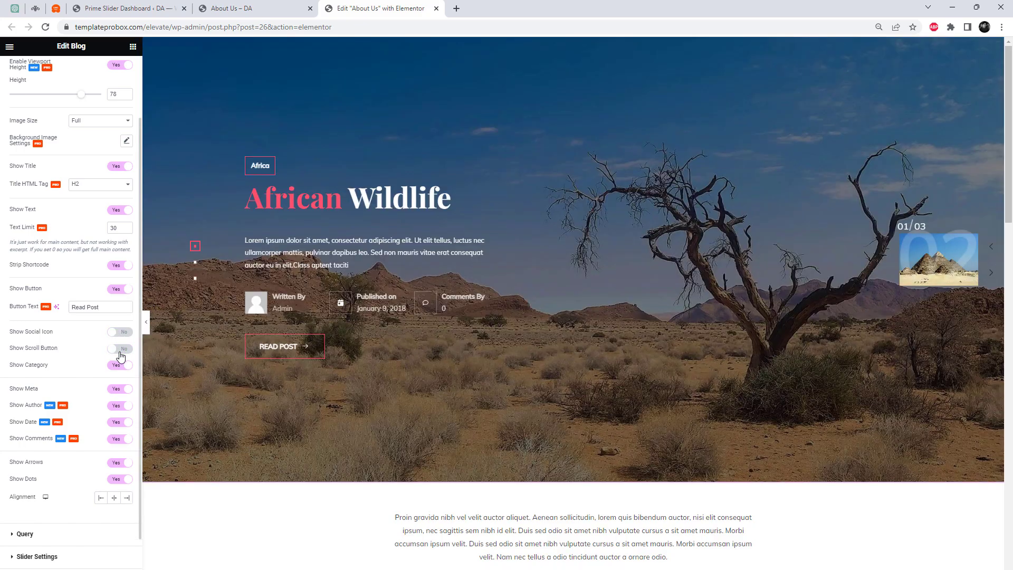
pyautogui.click(117, 407)
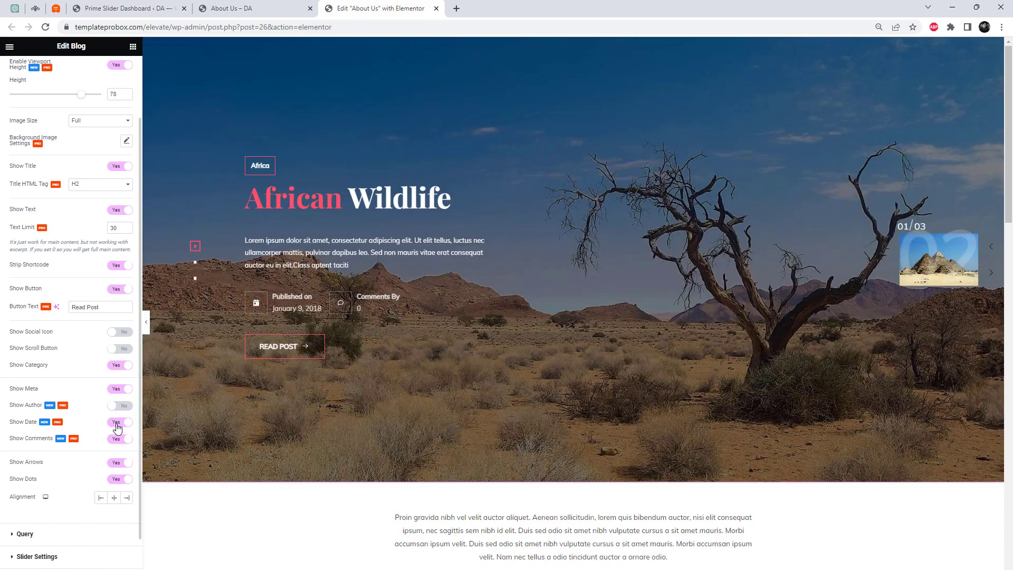
pyautogui.click(114, 480)
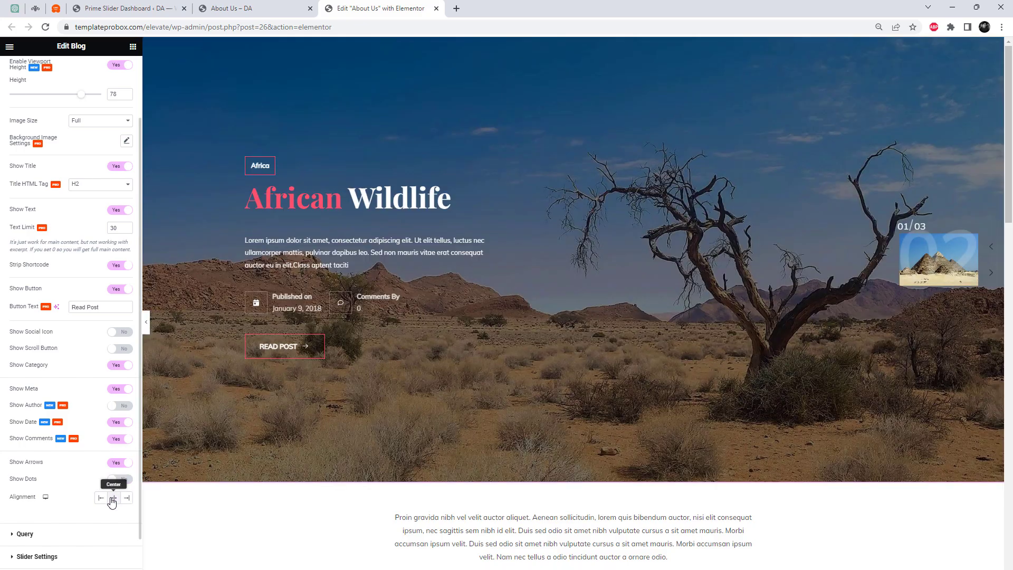
pyautogui.click(113, 498)
pyautogui.click(113, 498)
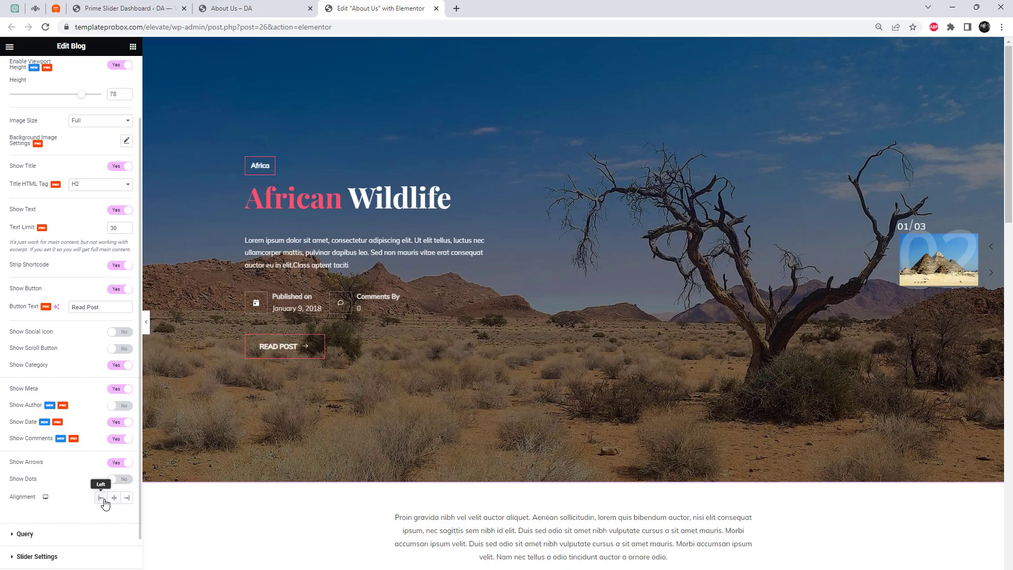
# Step: In the slider's query settings, limit the posts to 15 and order them by Menu Order
pyautogui.scroll(-2, 106, 504)
pyautogui.click(57, 477)
pyautogui.click(89, 159)
pyautogui.click(89, 168)
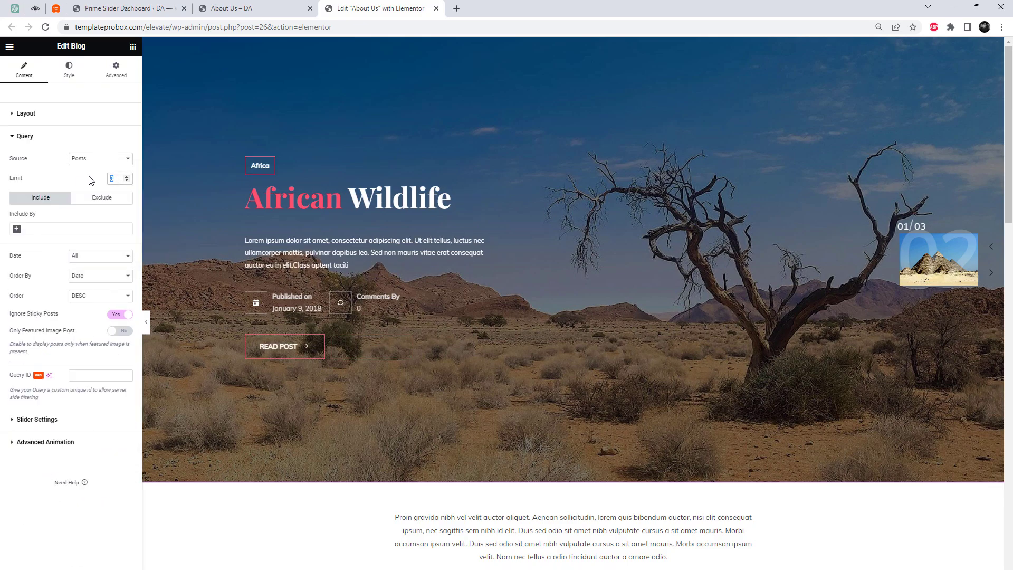
pyautogui.write('15')
pyautogui.click(80, 256)
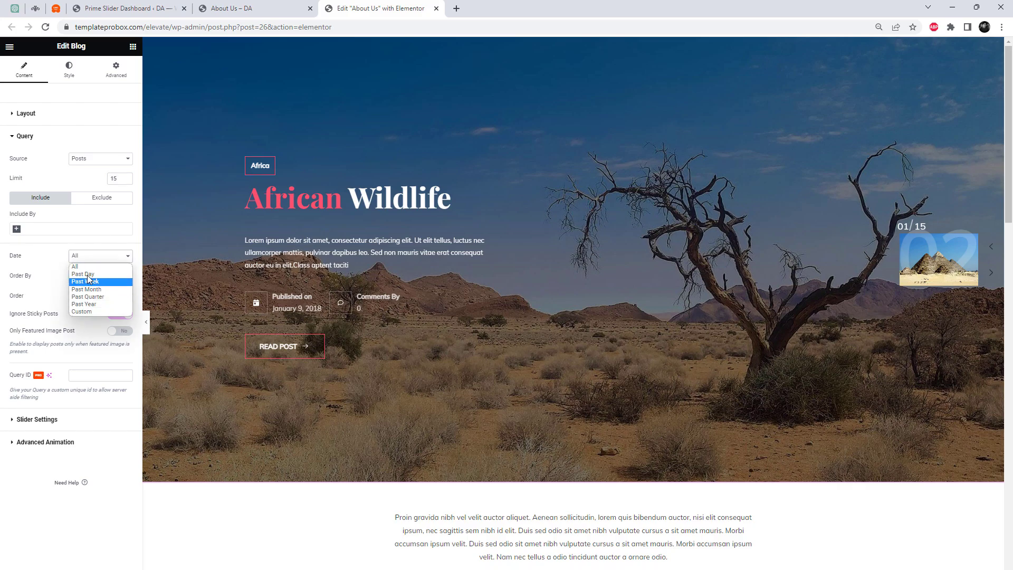
pyautogui.click(100, 275)
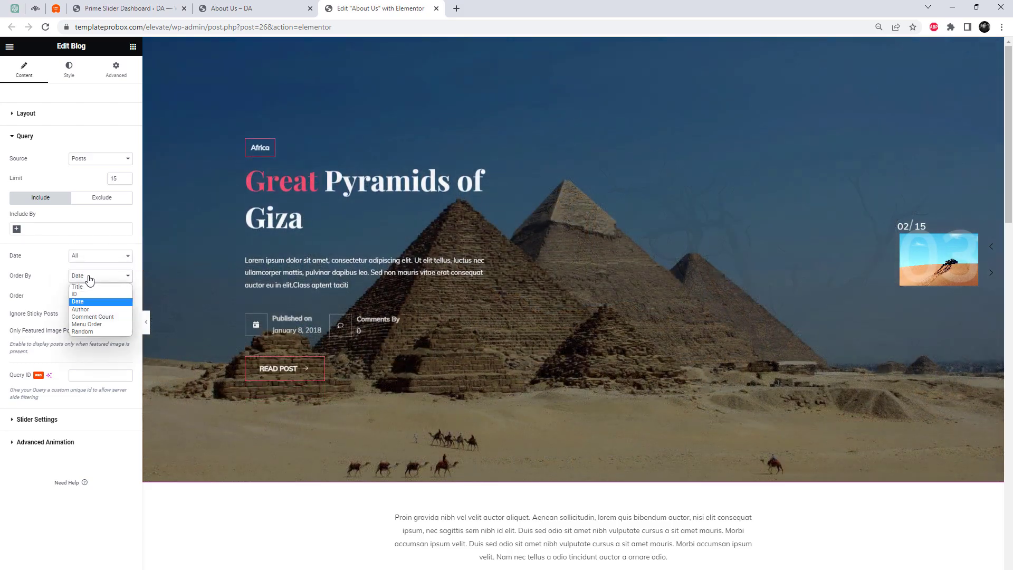
pyautogui.click(95, 324)
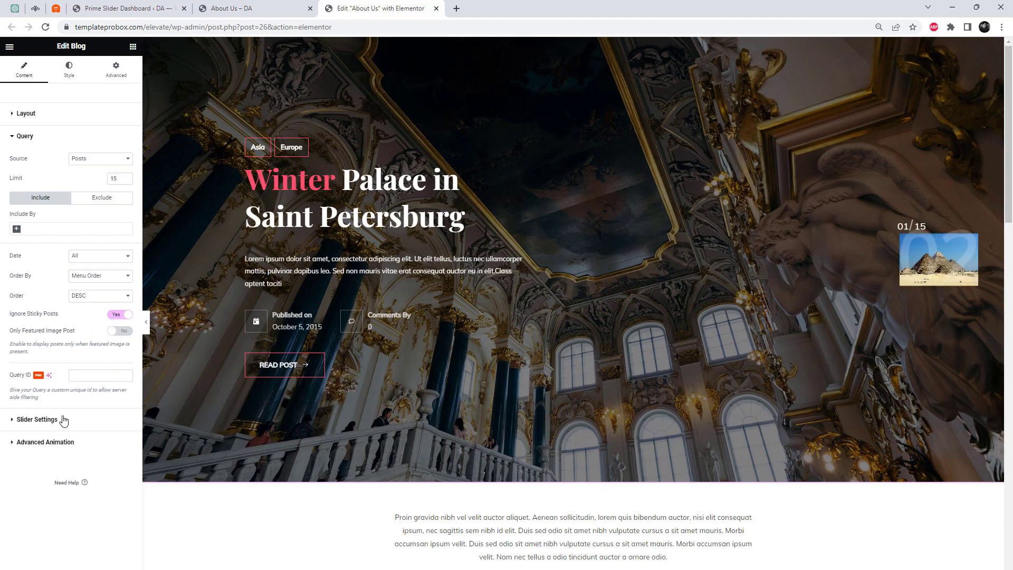
# Step: Enable Pause on Hover and Kenburns Animation for the slider, leaving the animation speed empty
pyautogui.click(37, 420)
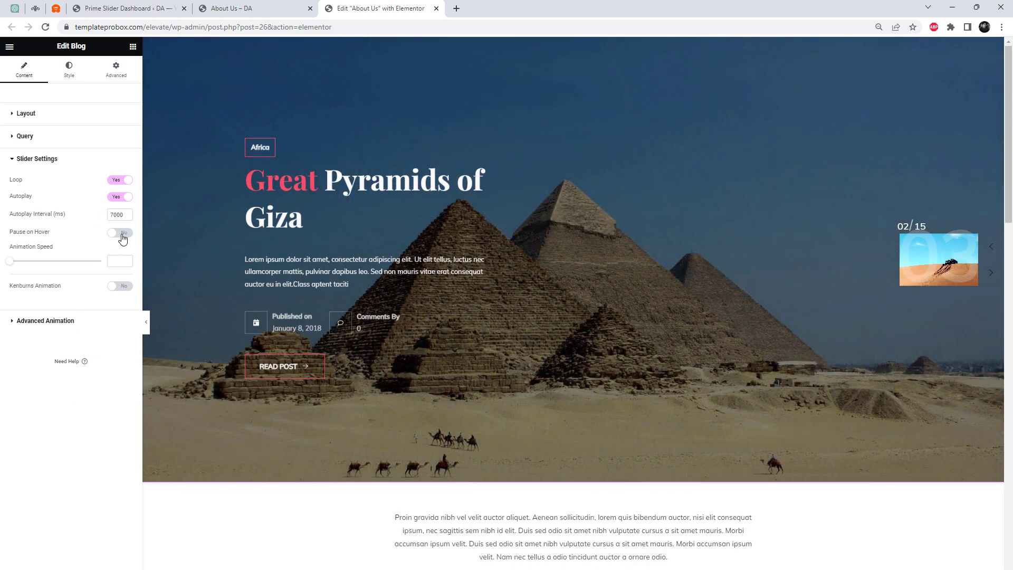
pyautogui.click(122, 234)
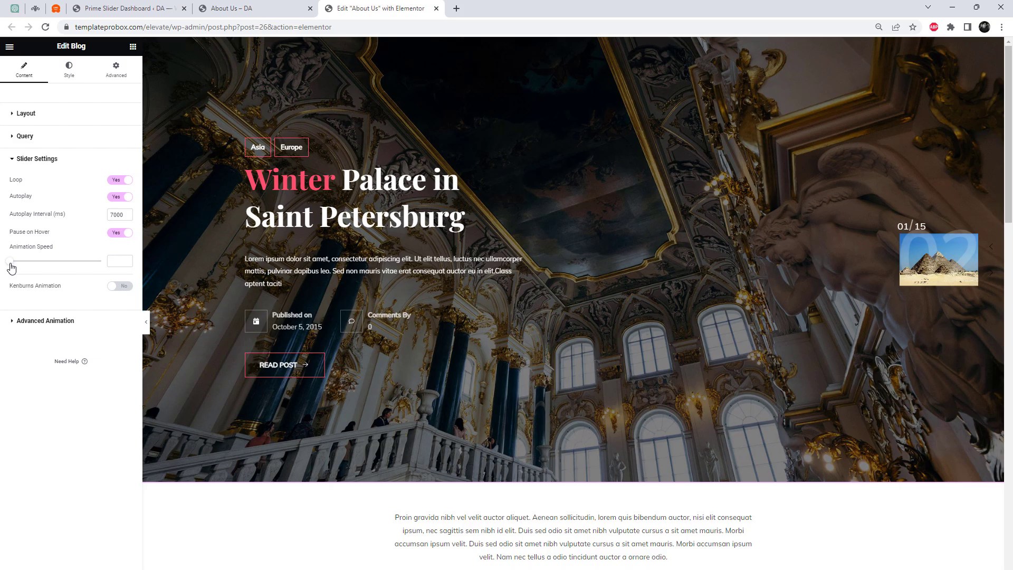
pyautogui.moveTo(11, 267); pyautogui.dragTo(99, 267)
pyautogui.press('BackSpace')
pyautogui.click(121, 286)
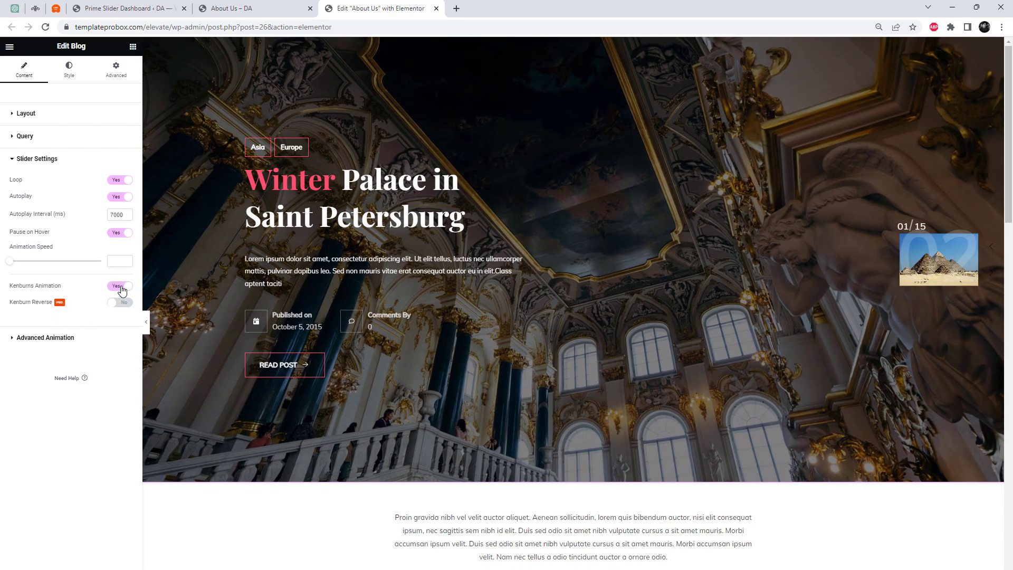
pyautogui.click(92, 338)
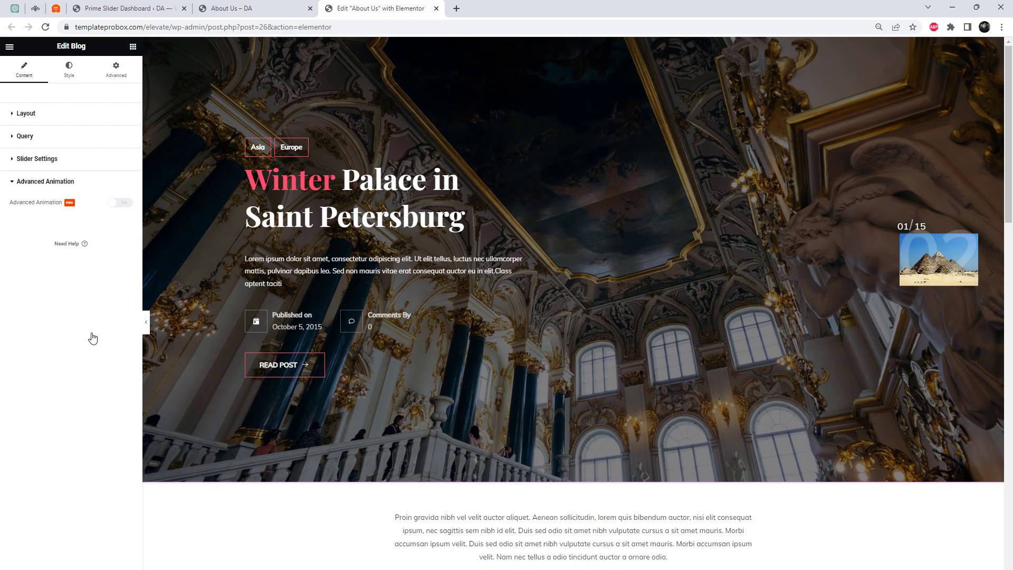
# Step: Switch to the live About Us page and reload it to view the slider on the front end
pyautogui.click(243, 9)
pyautogui.click(243, 27)
pyautogui.press('Return')
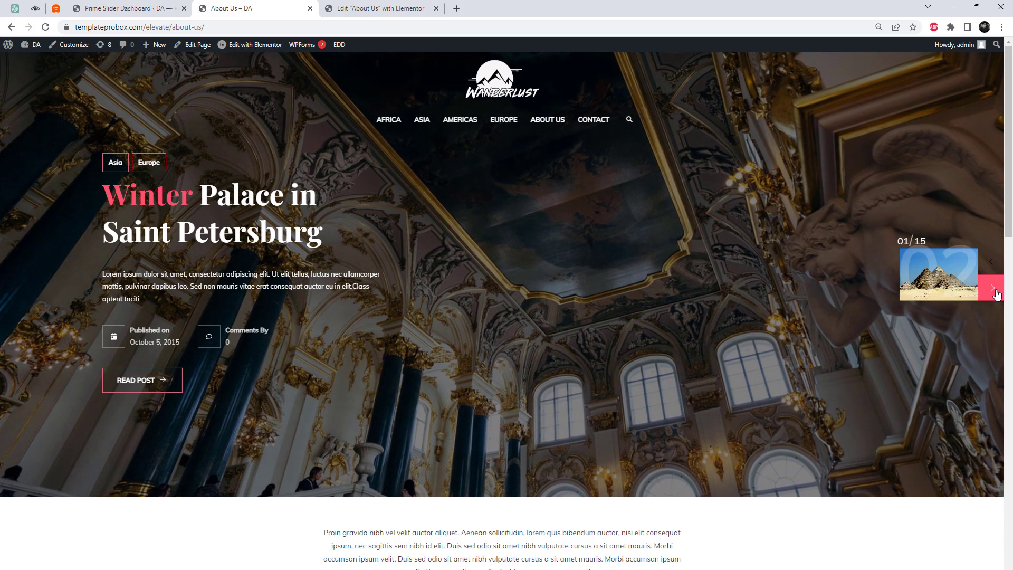
# Step: Advance through the slides on the live About Us page to check each post's image, title and transition
pyautogui.click(994, 289)
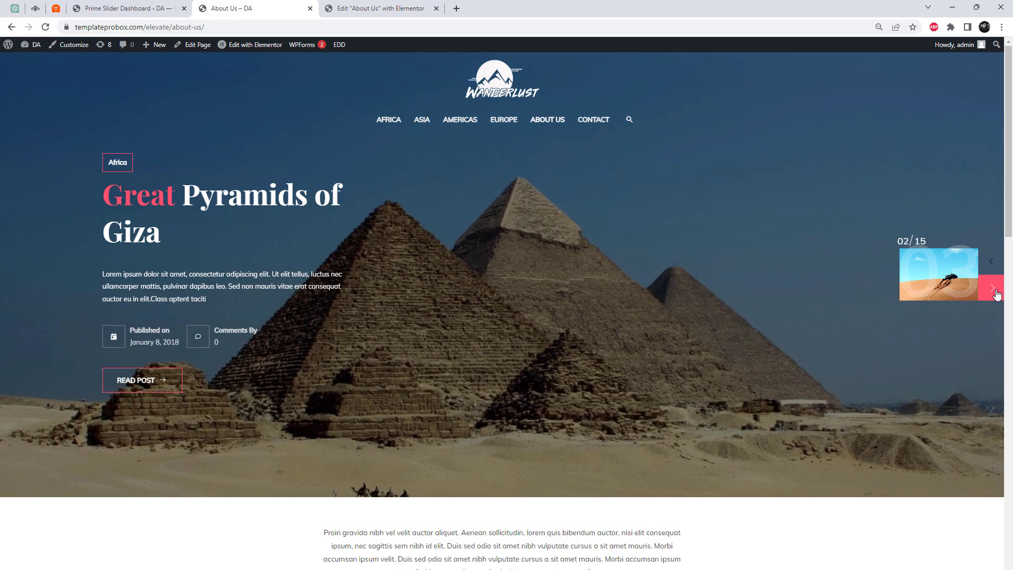
pyautogui.click(994, 289)
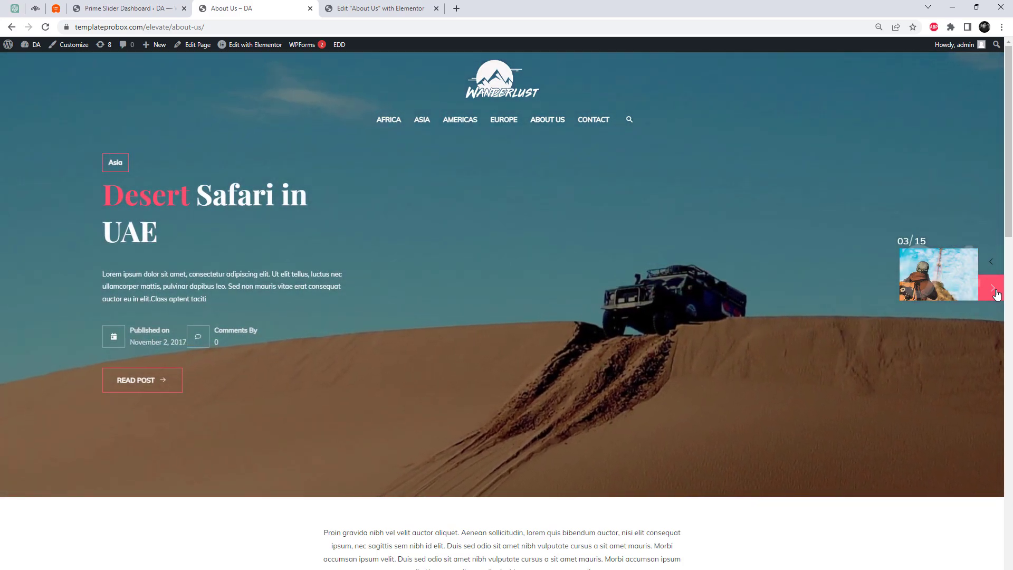
pyautogui.click(995, 291)
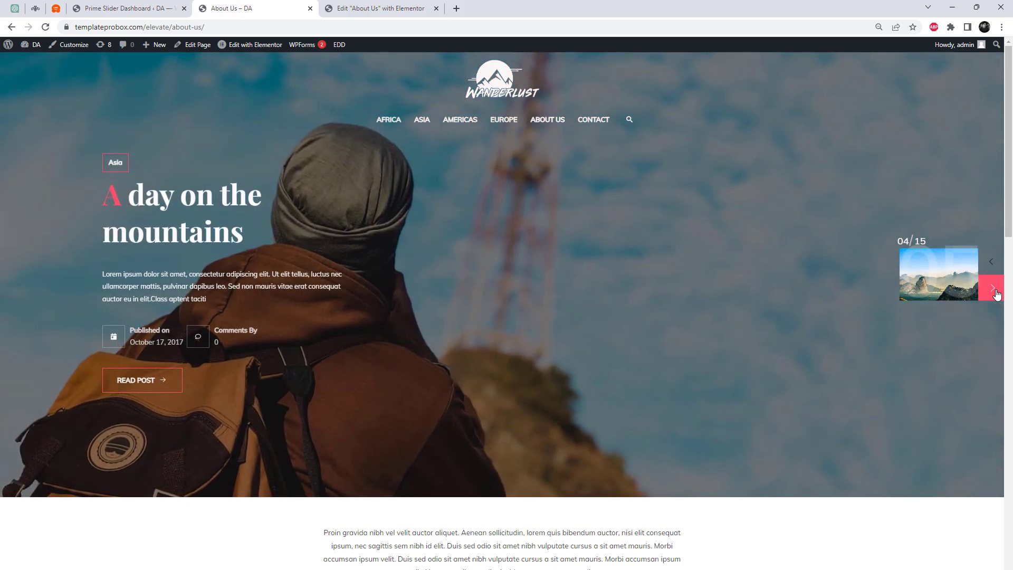
pyautogui.click(995, 290)
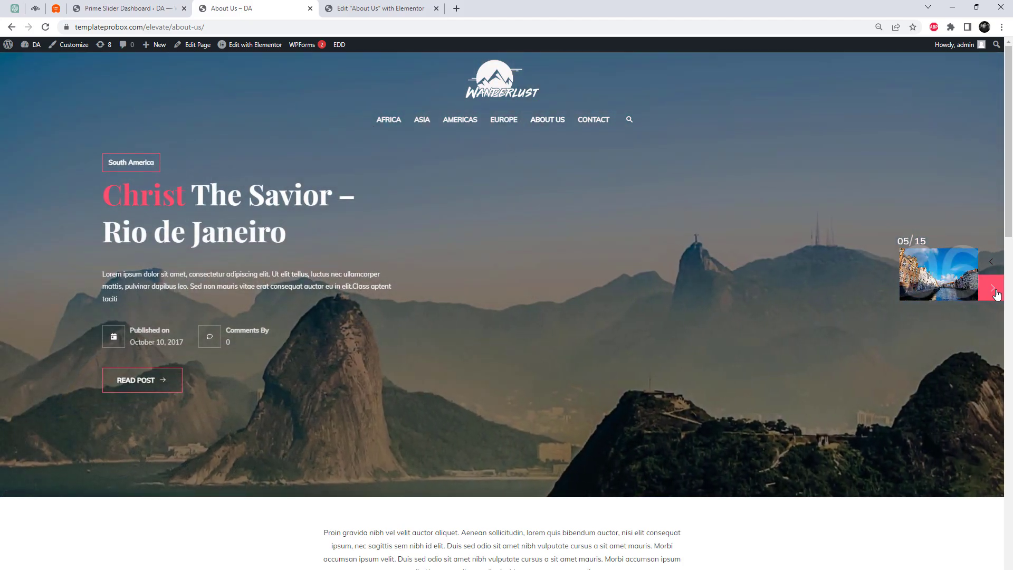
pyautogui.click(994, 291)
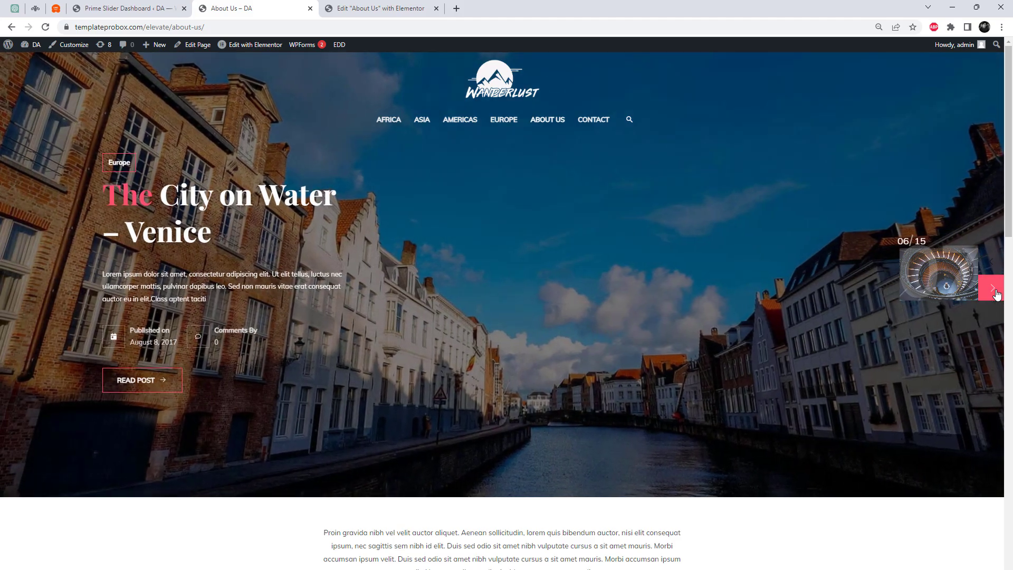
pyautogui.click(995, 291)
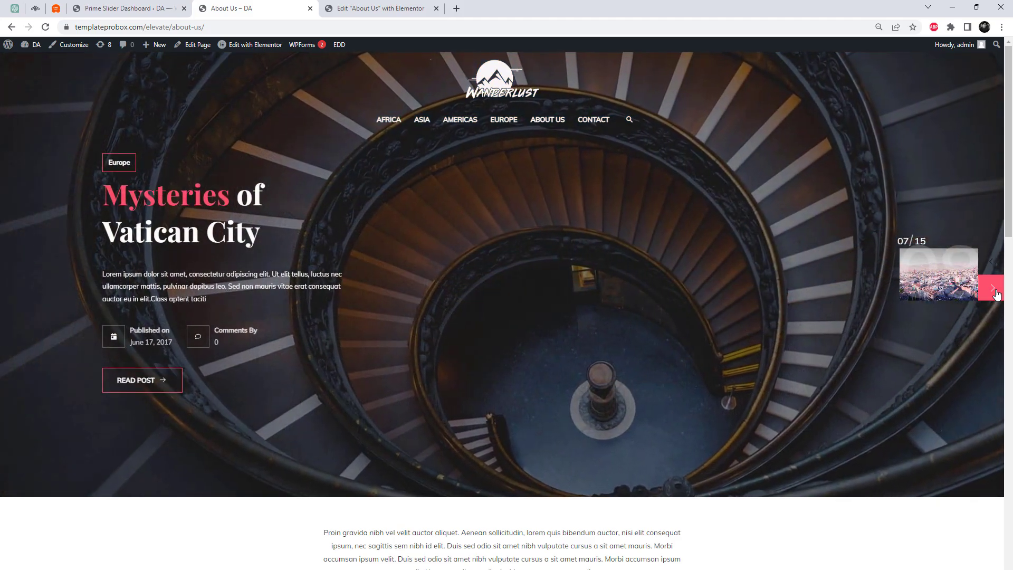
pyautogui.click(994, 292)
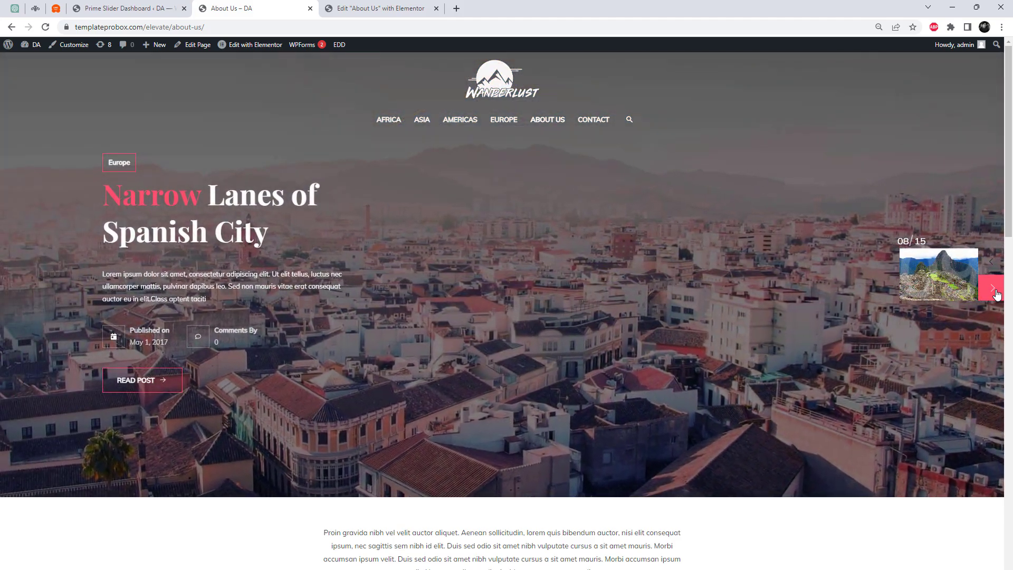
pyautogui.click(995, 291)
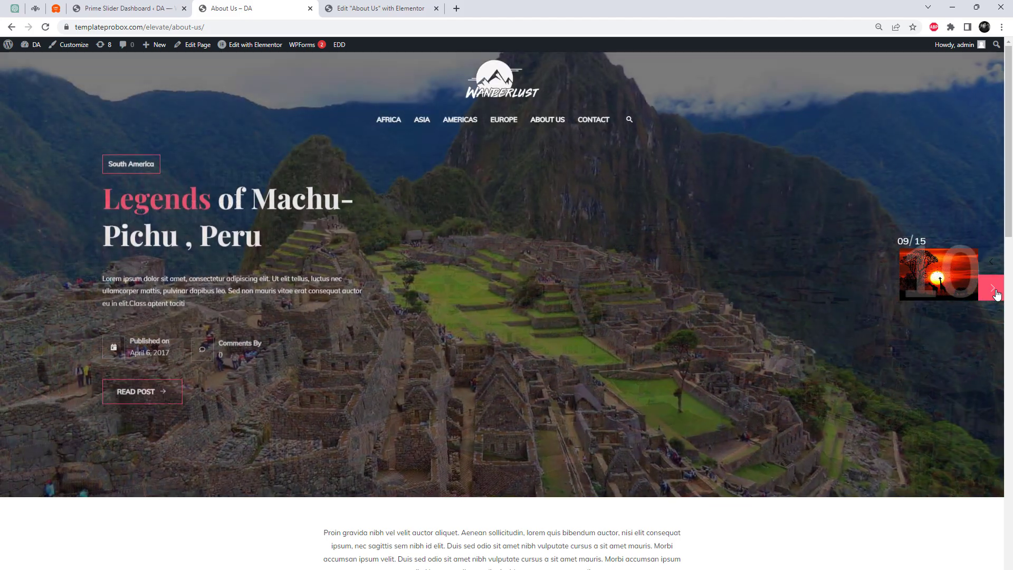
# Step: Move forward and back through slides 10 and 11 on the live page to check the slider navigation
pyautogui.click(994, 292)
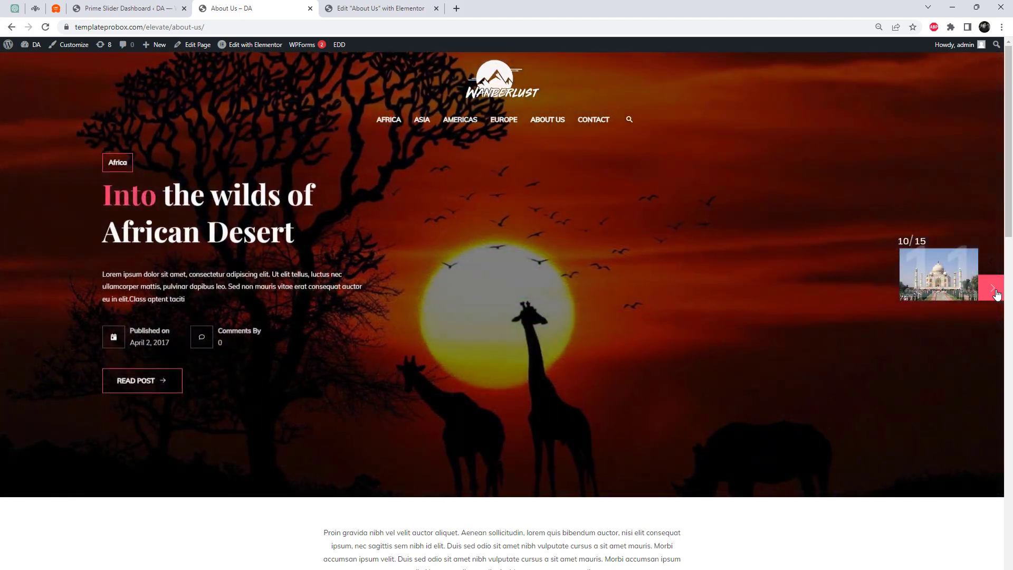
pyautogui.click(995, 291)
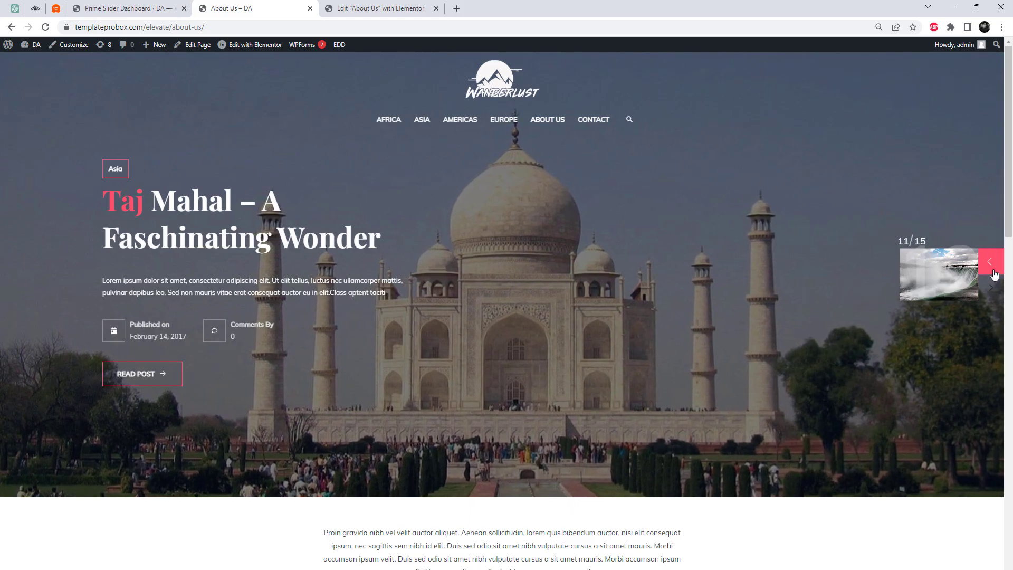
pyautogui.click(991, 261)
pyautogui.click(995, 287)
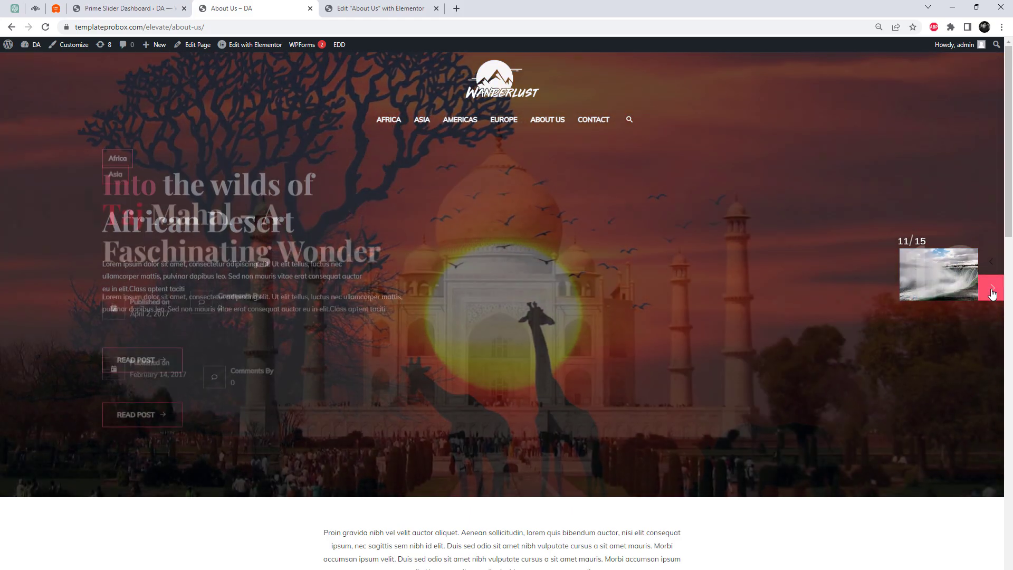
# Step: Return to the Elementor editor and apply a dark translucent overlay colour in the slider's style settings
pyautogui.click(380, 8)
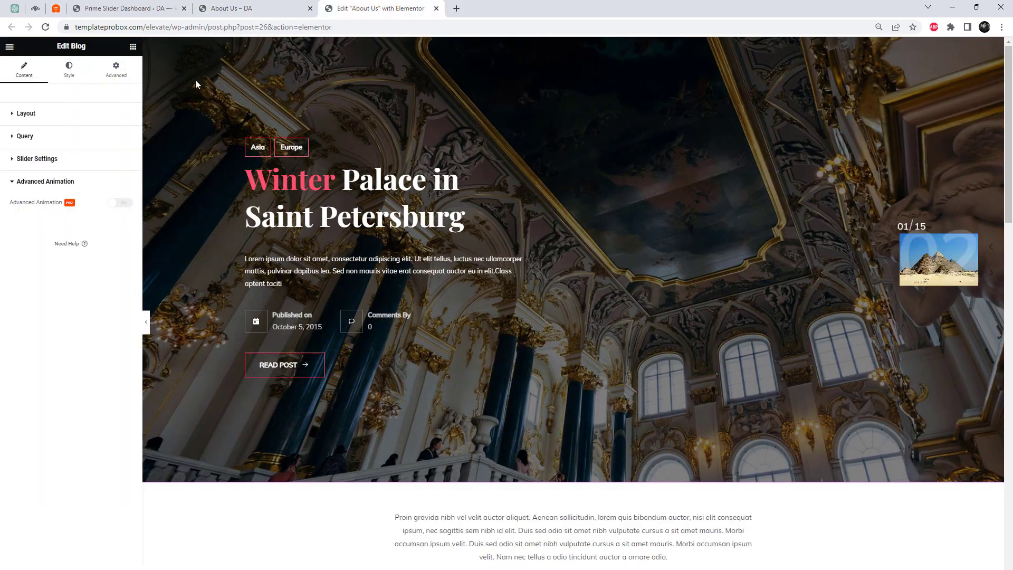
pyautogui.click(70, 70)
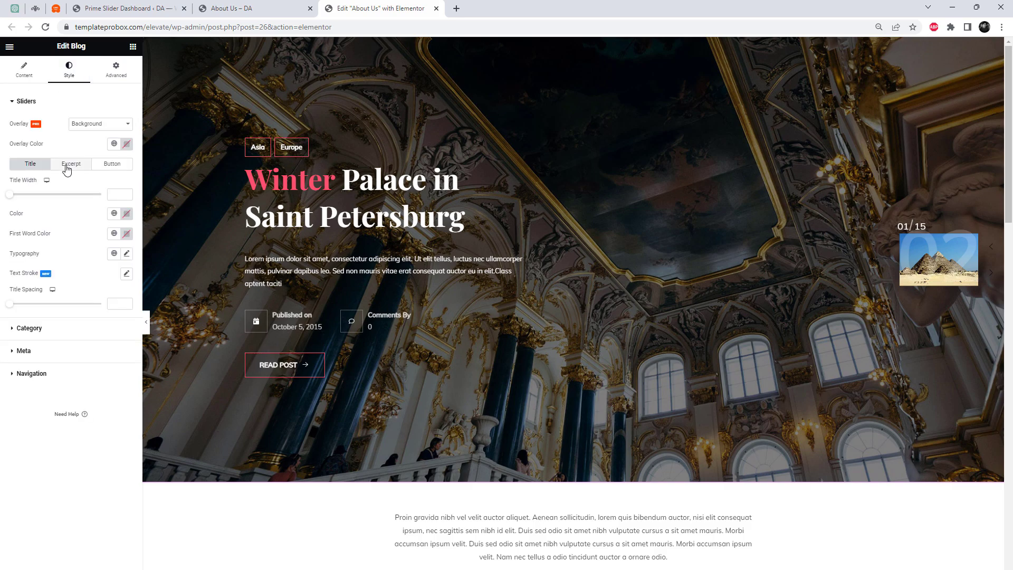
pyautogui.click(114, 146)
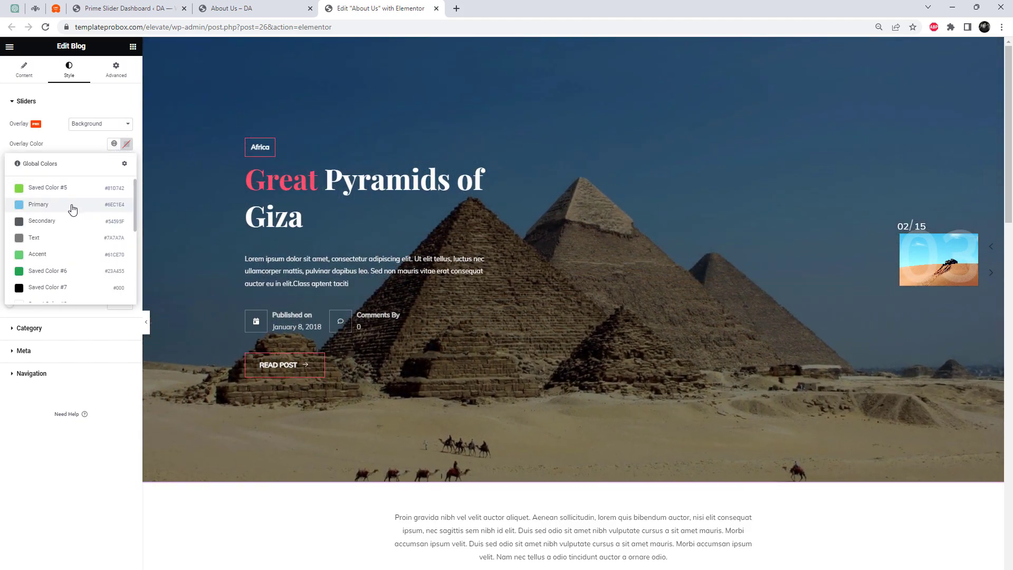
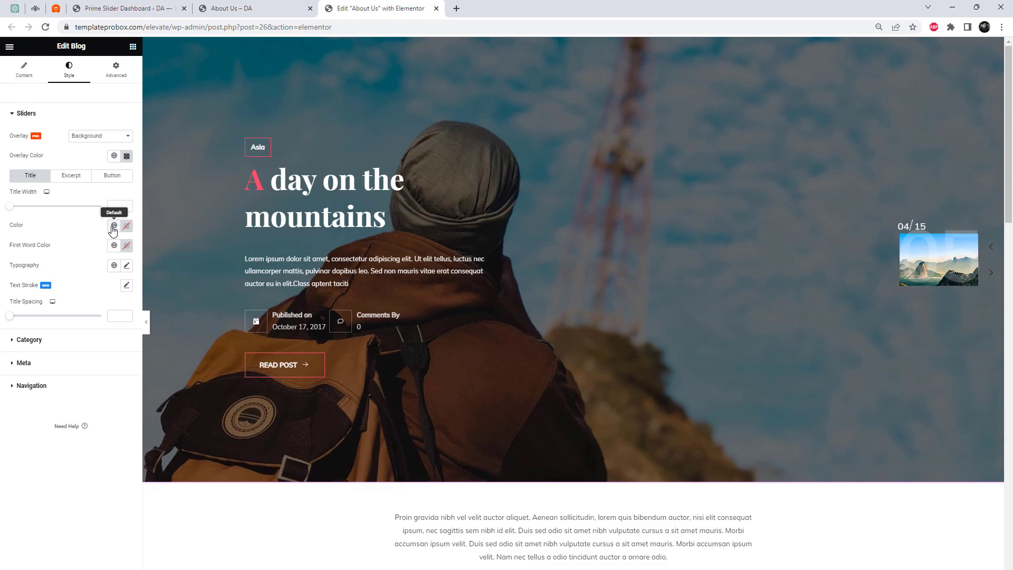
# Step: Set the slide title to the global Primary colour and its first word to white
pyautogui.click(113, 227)
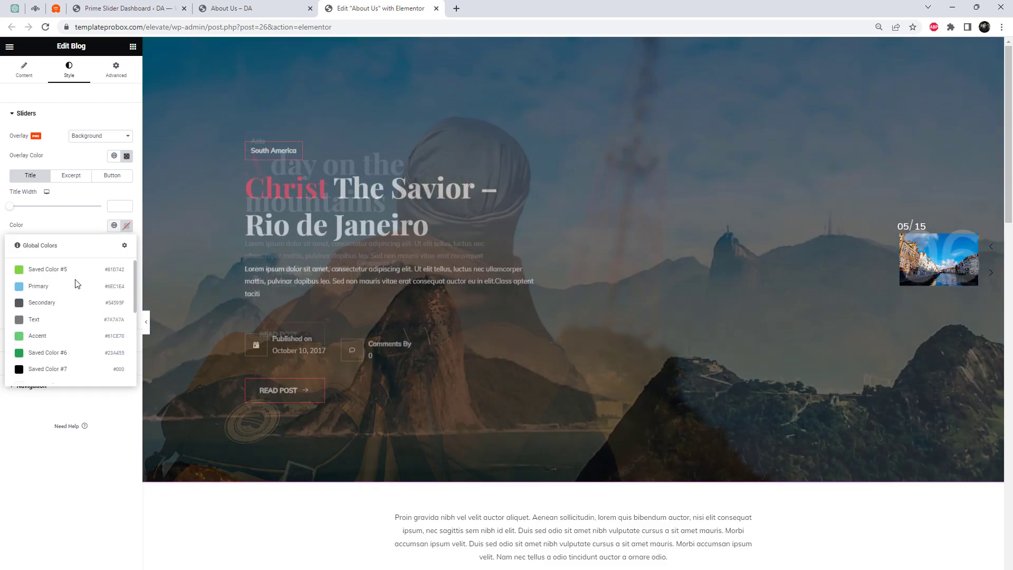
pyautogui.click(60, 291)
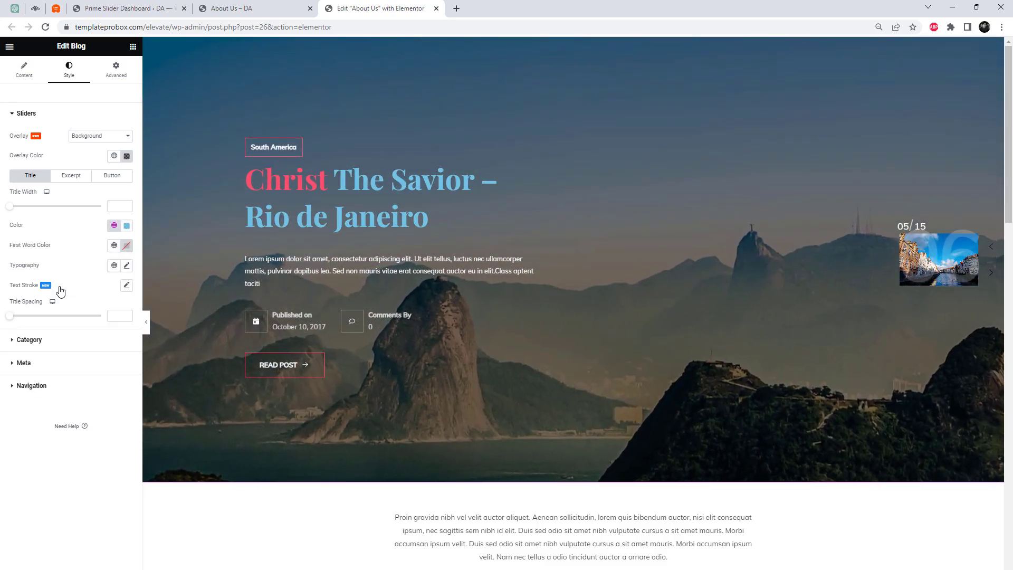
pyautogui.click(126, 246)
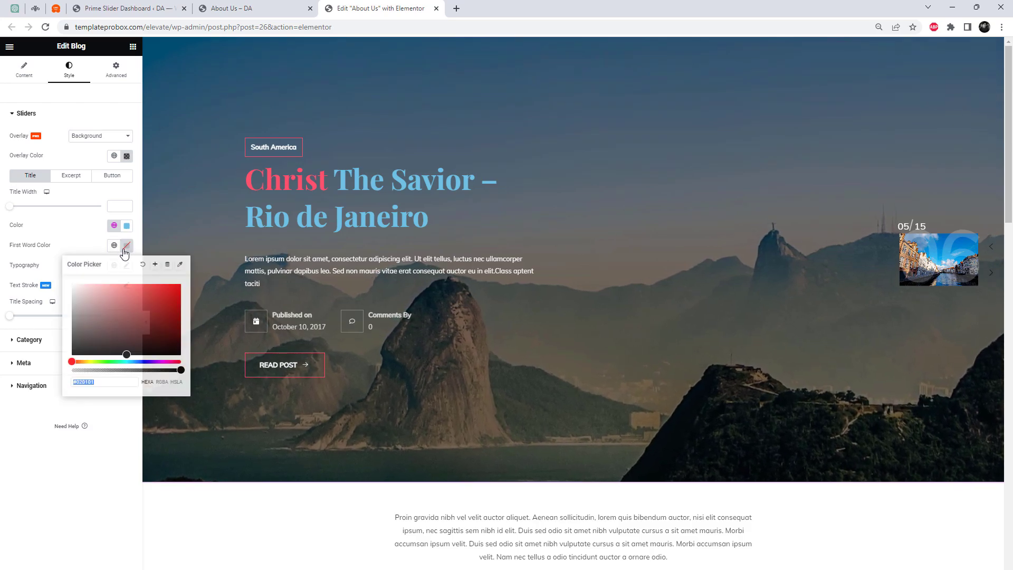
pyautogui.click(73, 239)
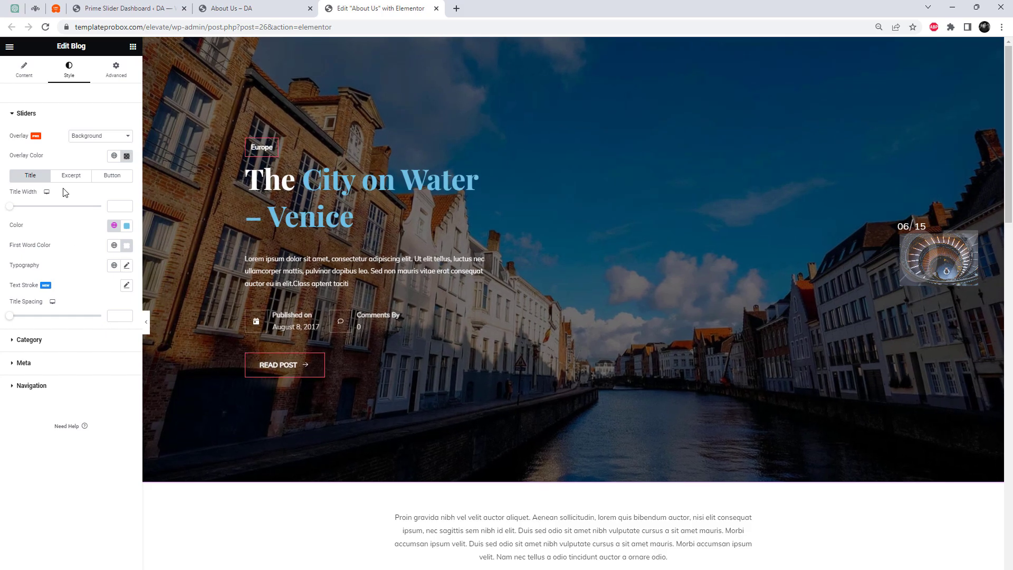
# Step: Apply the global white colour to the slide excerpt text
pyautogui.click(72, 178)
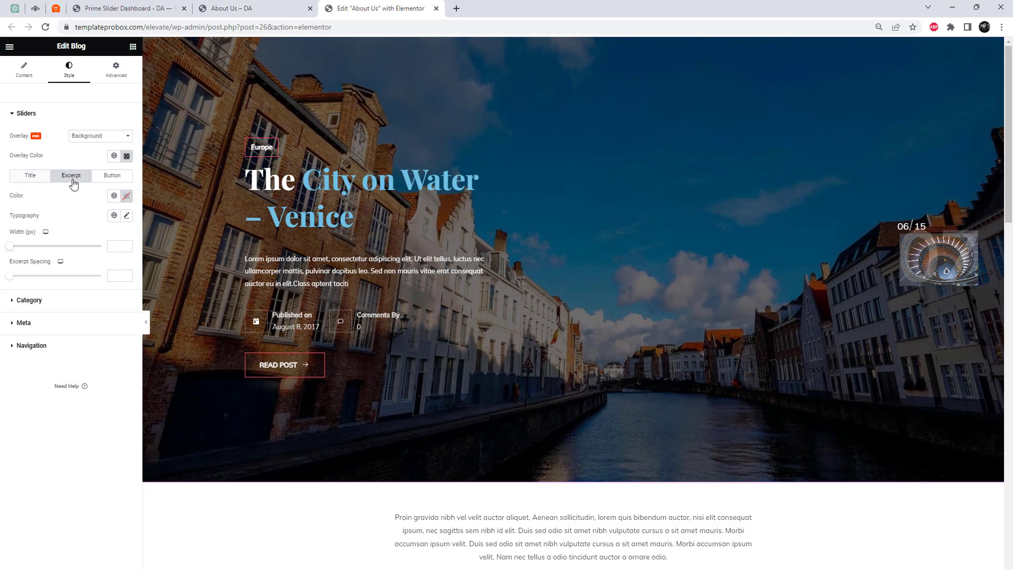
pyautogui.click(114, 197)
pyautogui.scroll(-3, 81, 284)
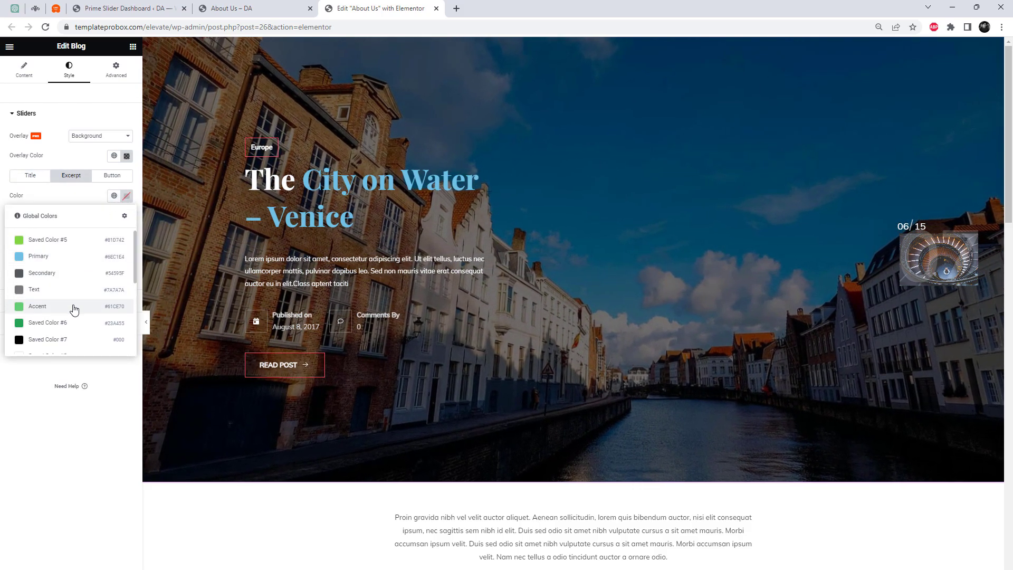
pyautogui.click(56, 268)
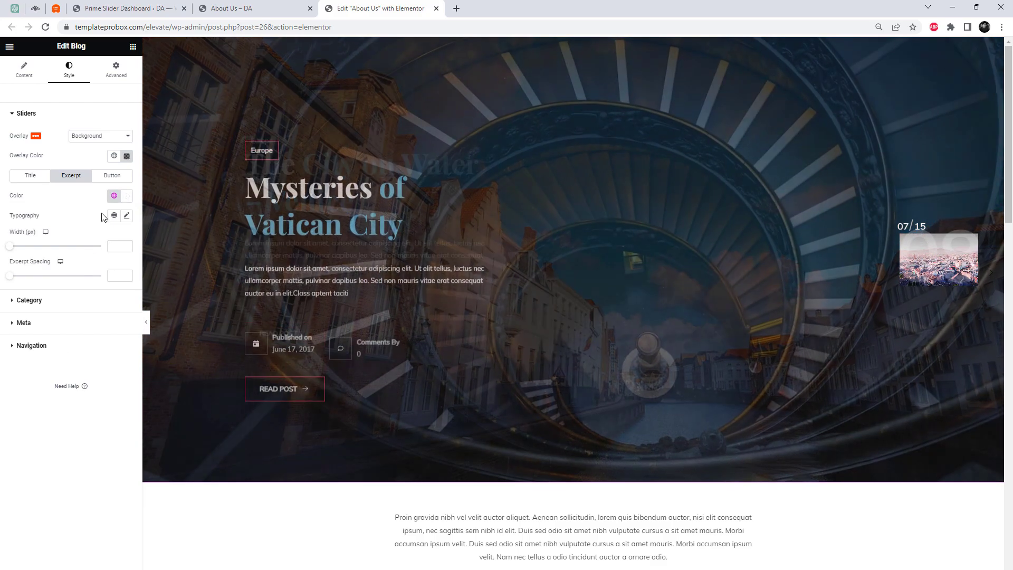
# Step: Apply the global Secondary colour to the Read Post button's background and view its typography options
pyautogui.click(117, 177)
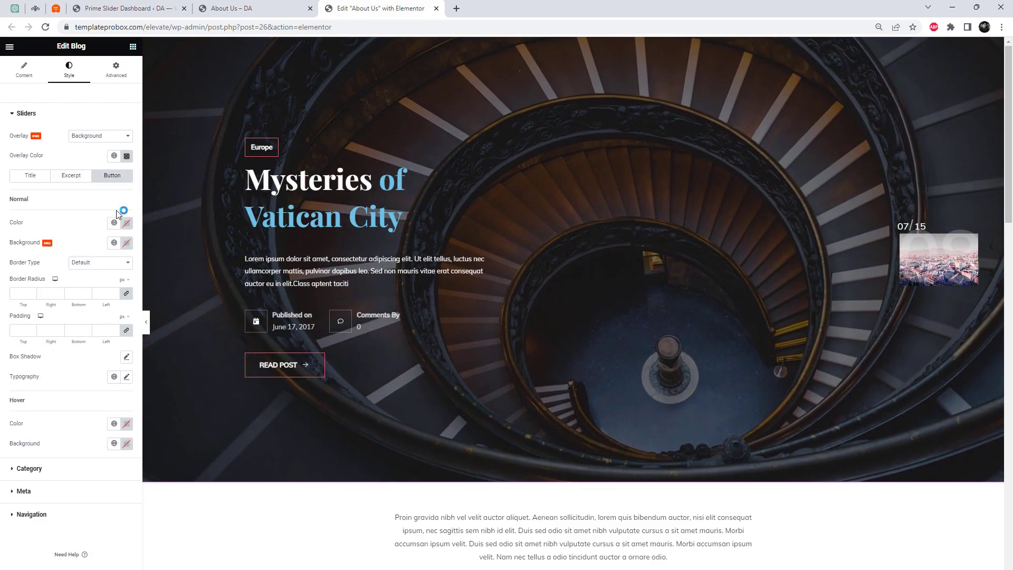
pyautogui.click(114, 243)
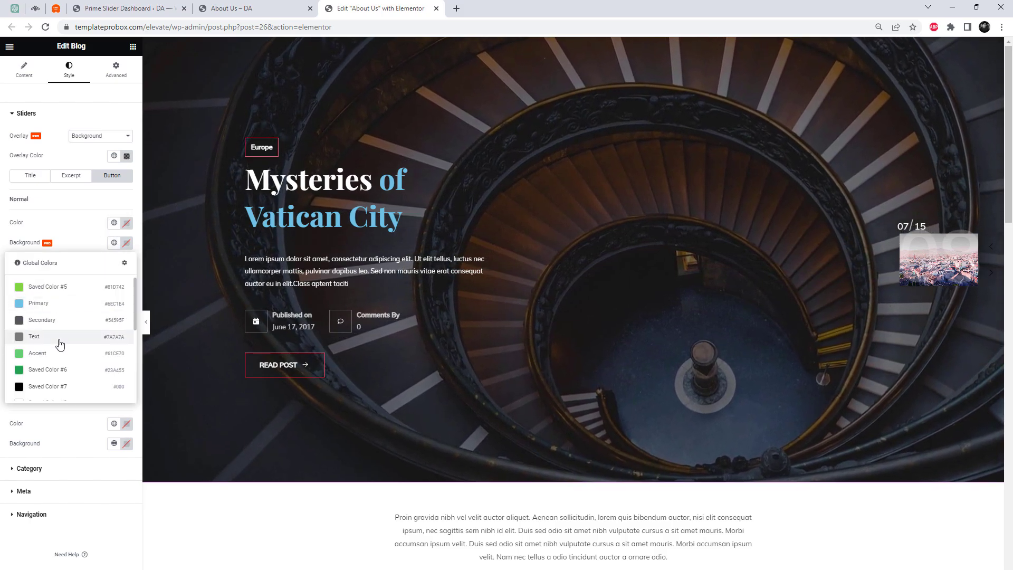
pyautogui.click(59, 322)
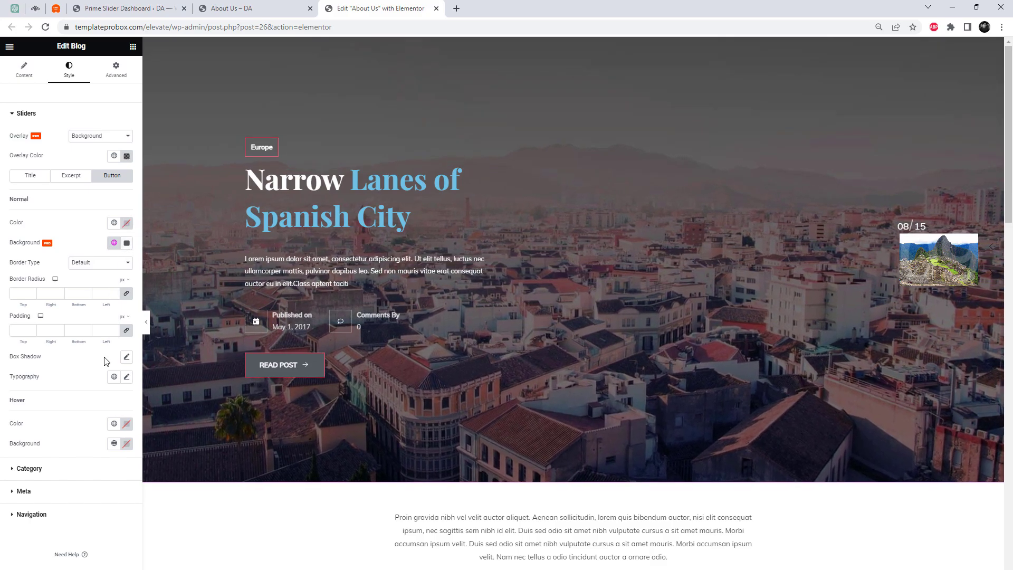
pyautogui.click(127, 378)
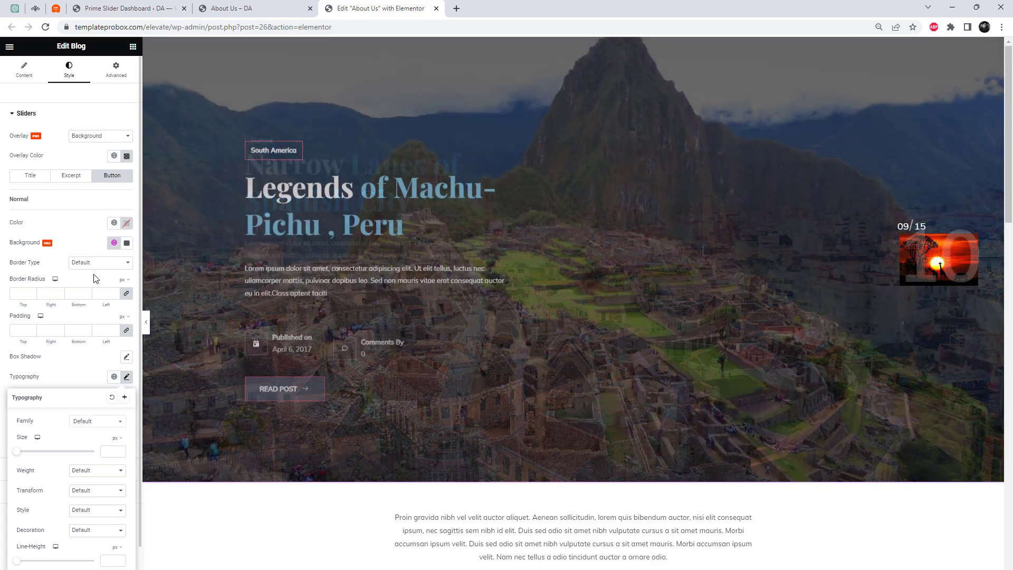
pyautogui.click(94, 348)
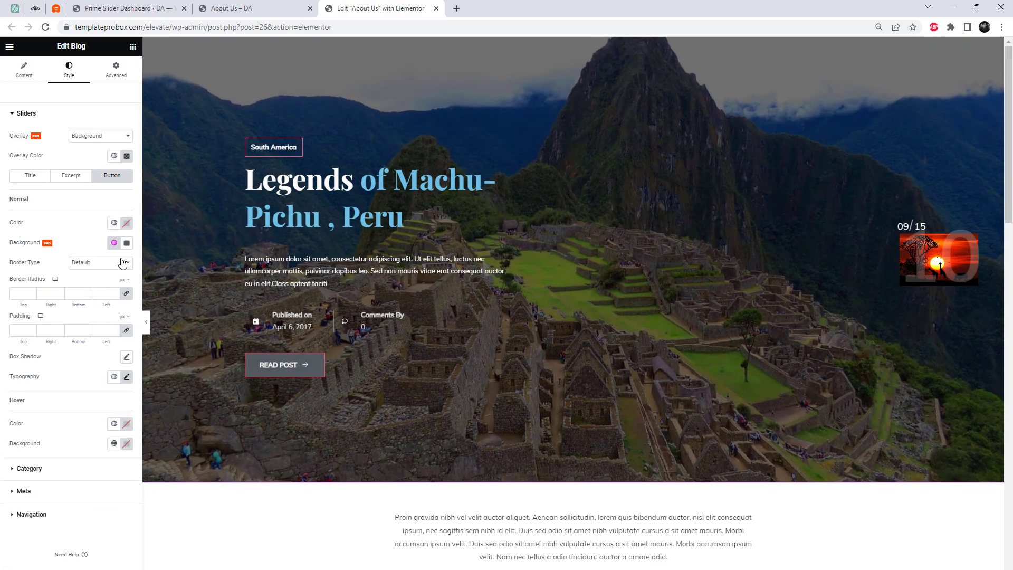
# Step: Style the Read Post button with #FBFBFB text, a #060E18 background and border type None
pyautogui.click(127, 223)
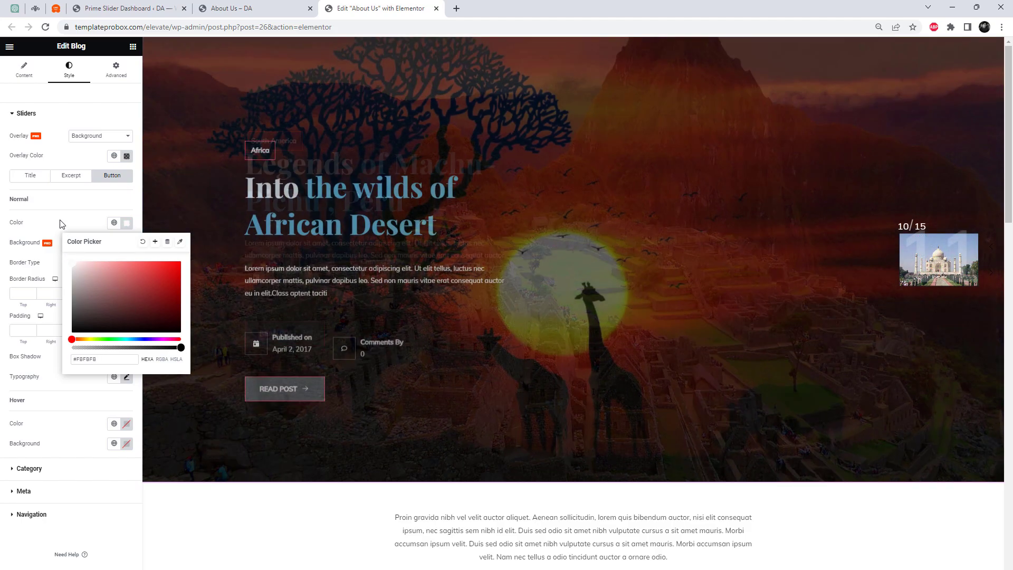
pyautogui.click(85, 248)
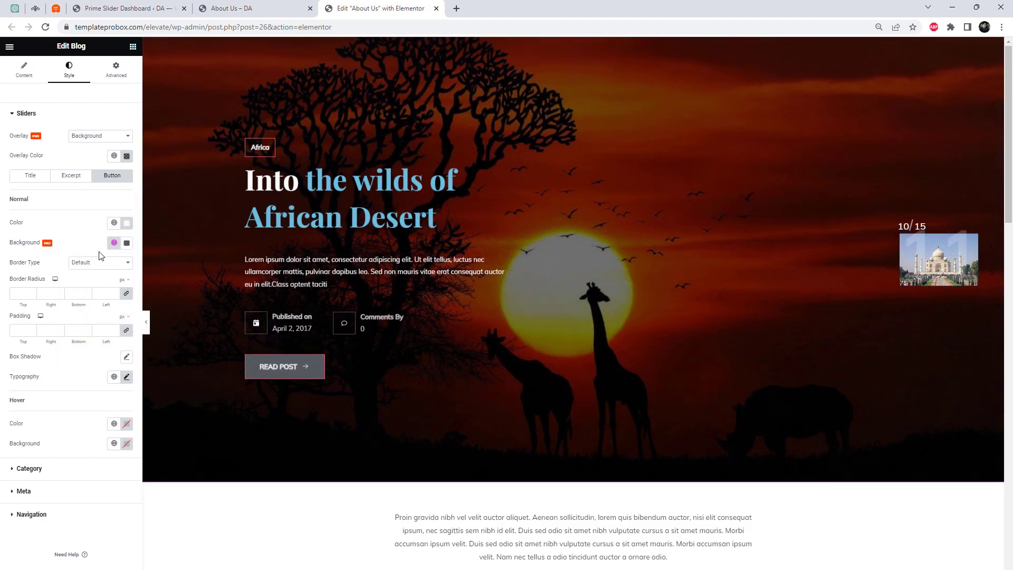
pyautogui.click(128, 243)
pyautogui.moveTo(118, 296); pyautogui.dragTo(156, 346)
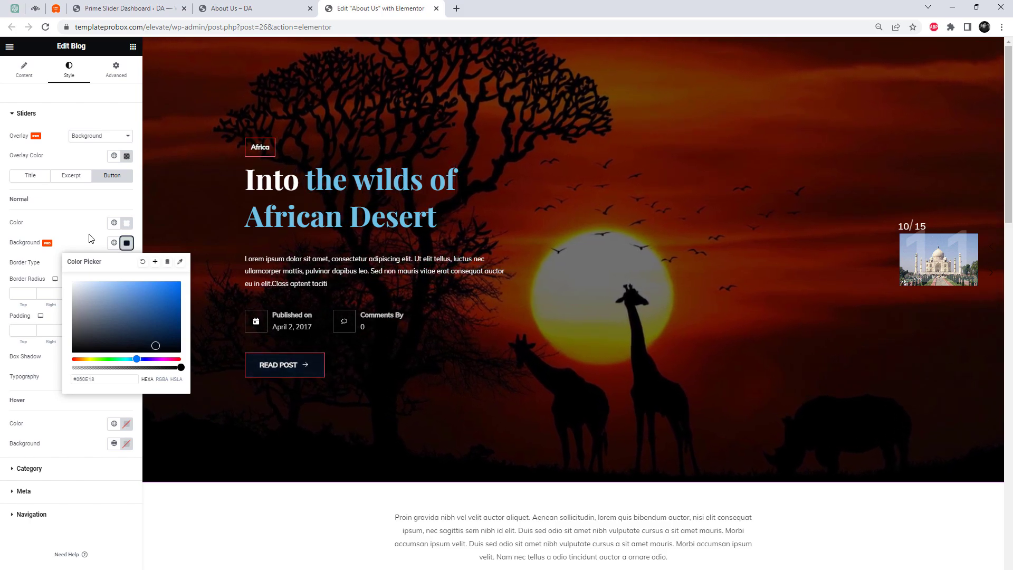
pyautogui.click(91, 239)
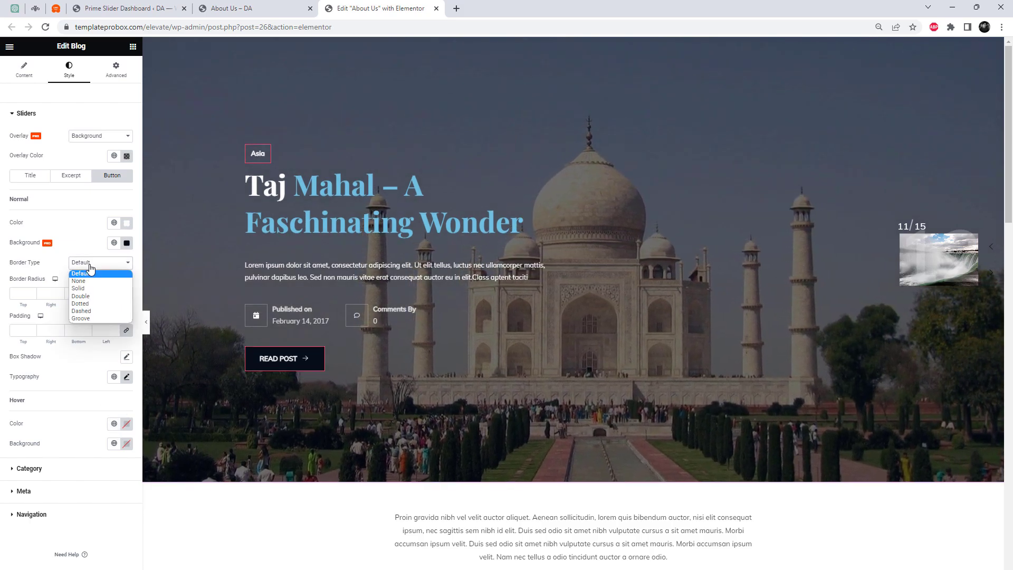
pyautogui.click(87, 281)
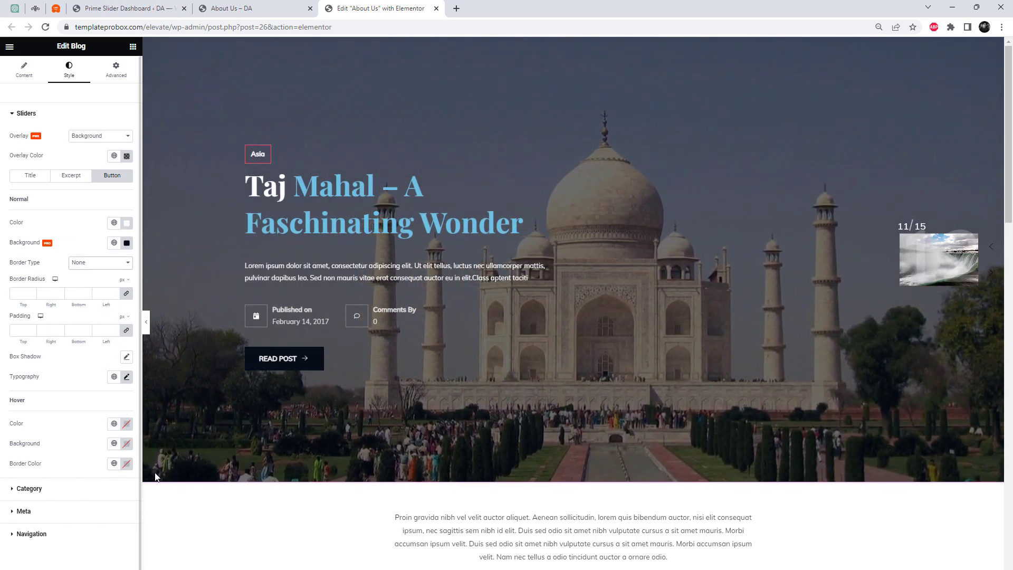
# Step: Set the category label's normal text colour to a dark red
pyautogui.click(74, 491)
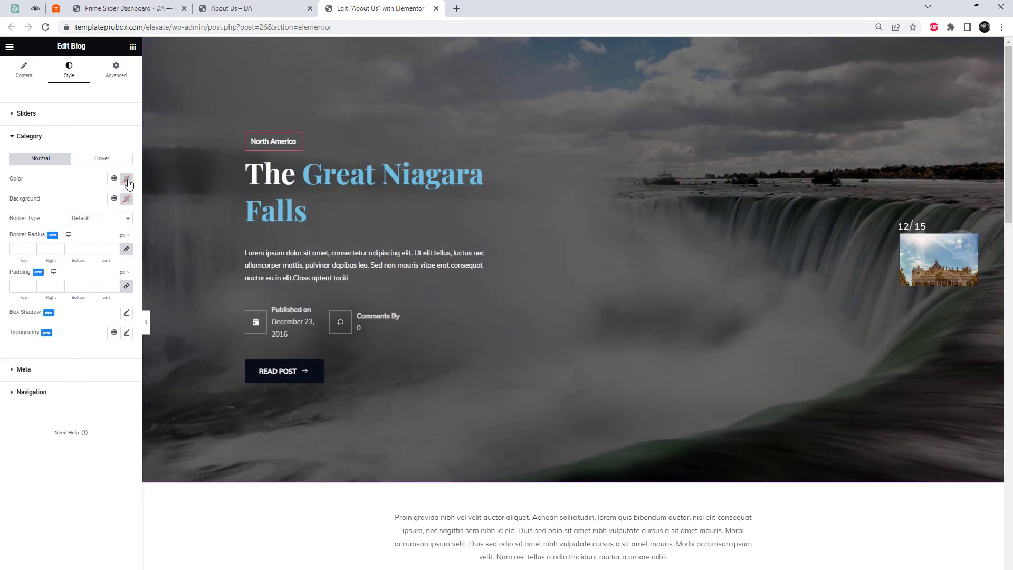
pyautogui.click(127, 179)
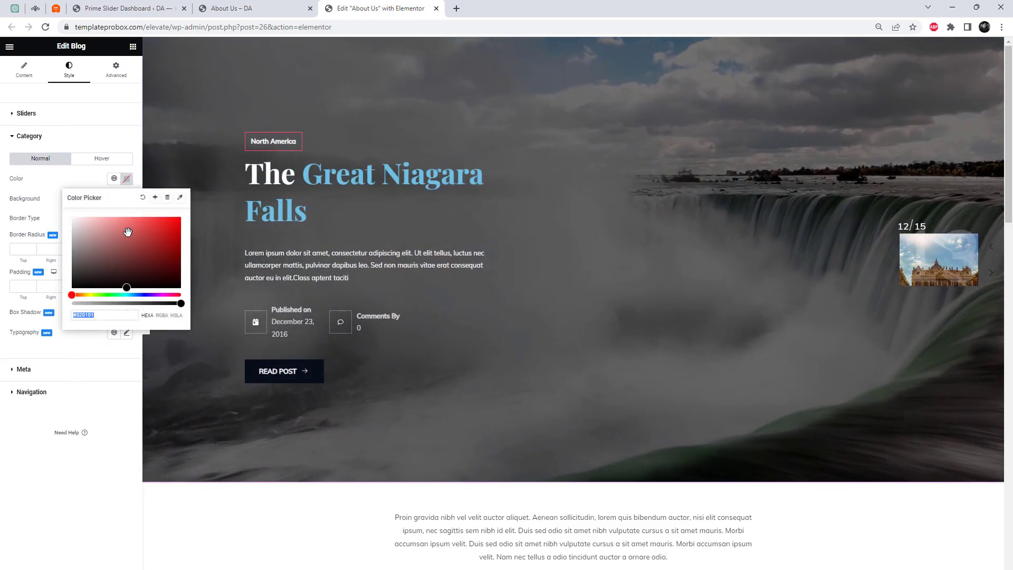
pyautogui.click(98, 430)
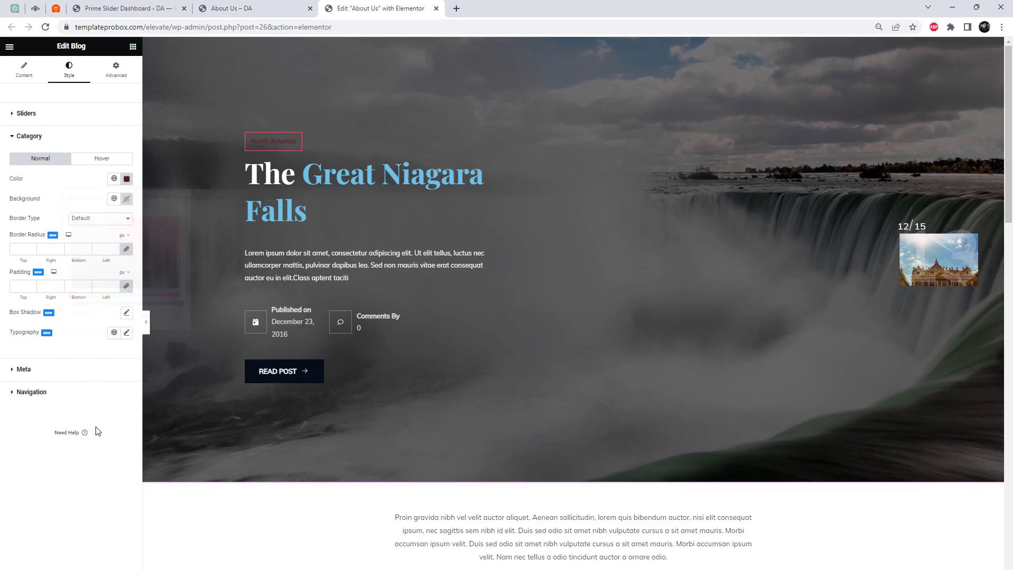
# Step: Set the meta icons' colour to #FFFFFF and give them a classic background in the global Secondary colour
pyautogui.click(31, 392)
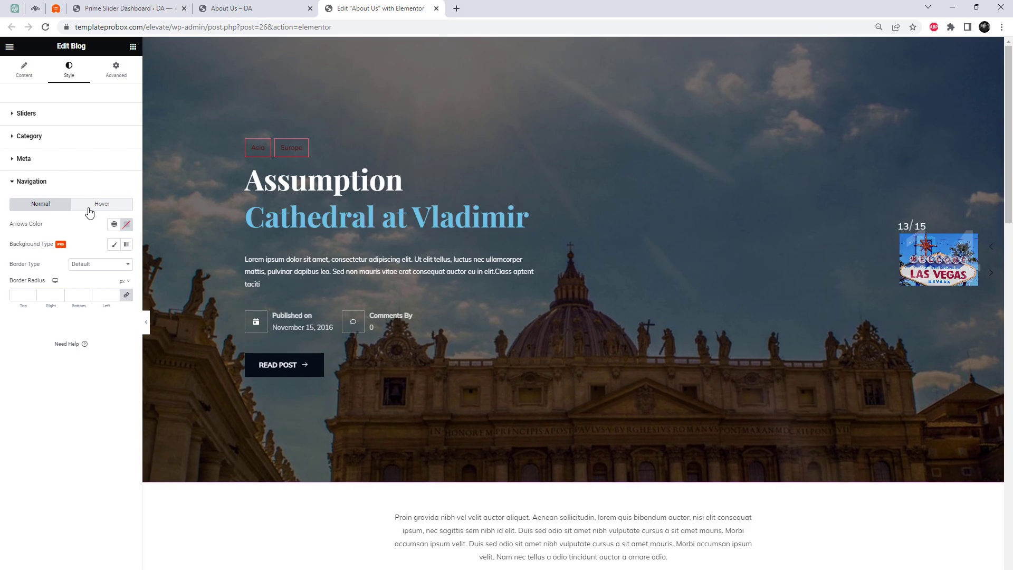
pyautogui.click(63, 168)
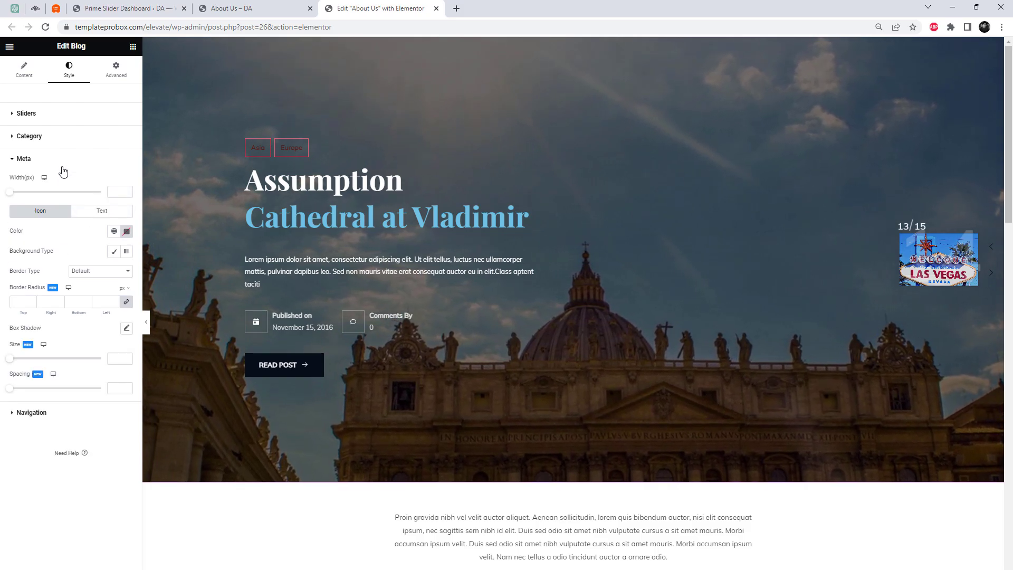
pyautogui.click(126, 232)
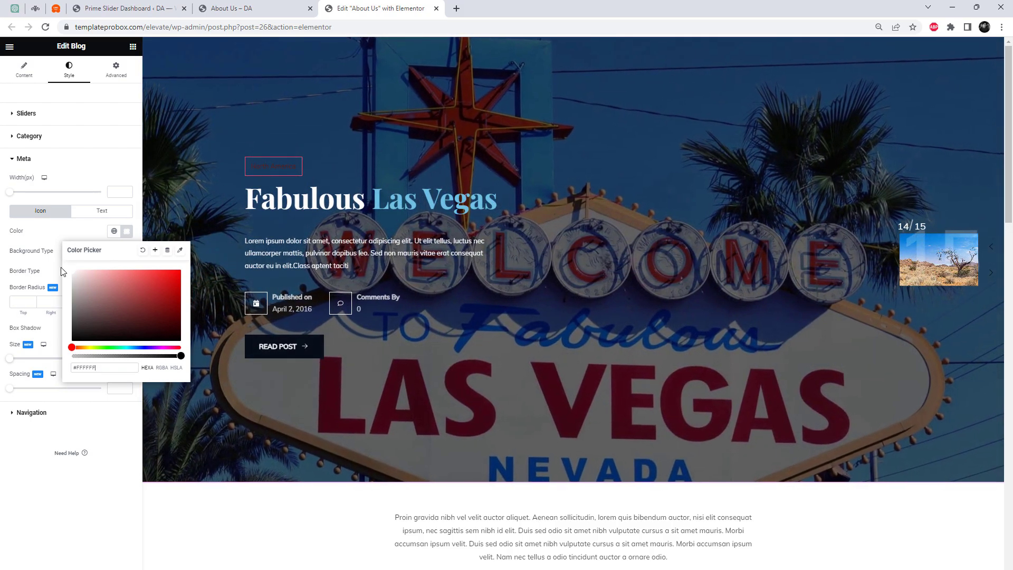
pyautogui.click(37, 246)
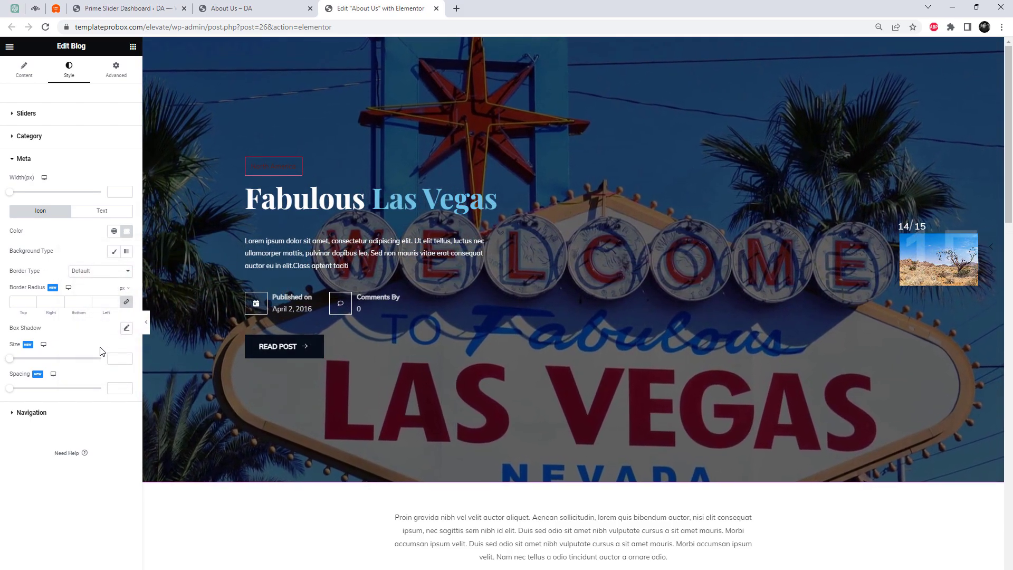
pyautogui.click(116, 252)
pyautogui.click(114, 270)
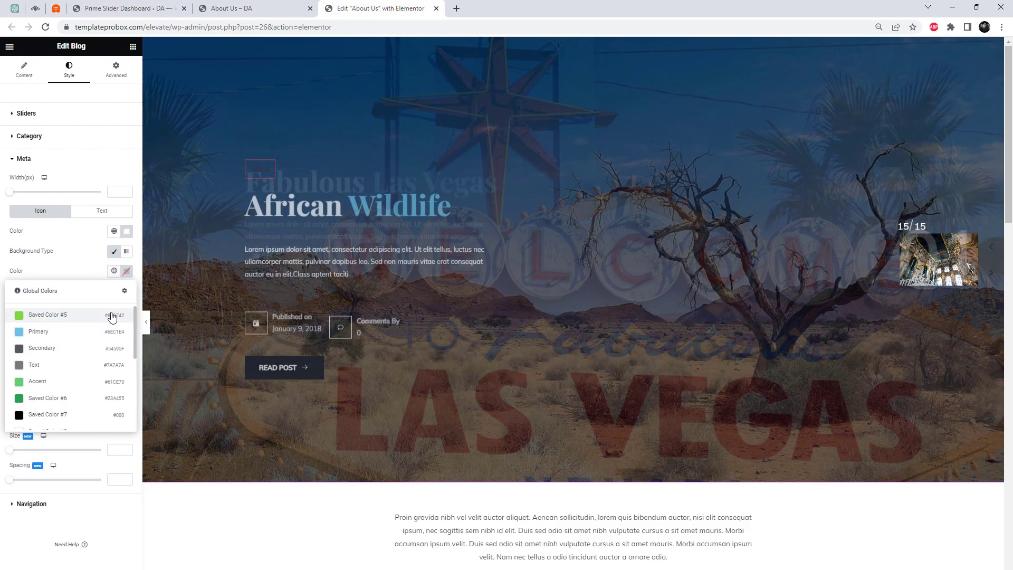
pyautogui.click(72, 350)
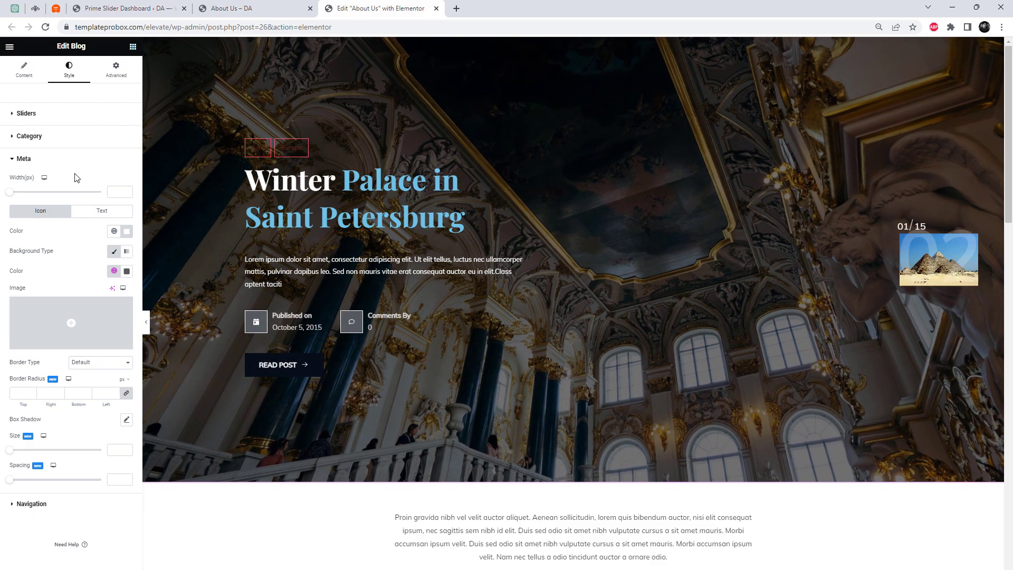
# Step: Set the category label's normal text colour to #FFFFFF
pyautogui.click(66, 136)
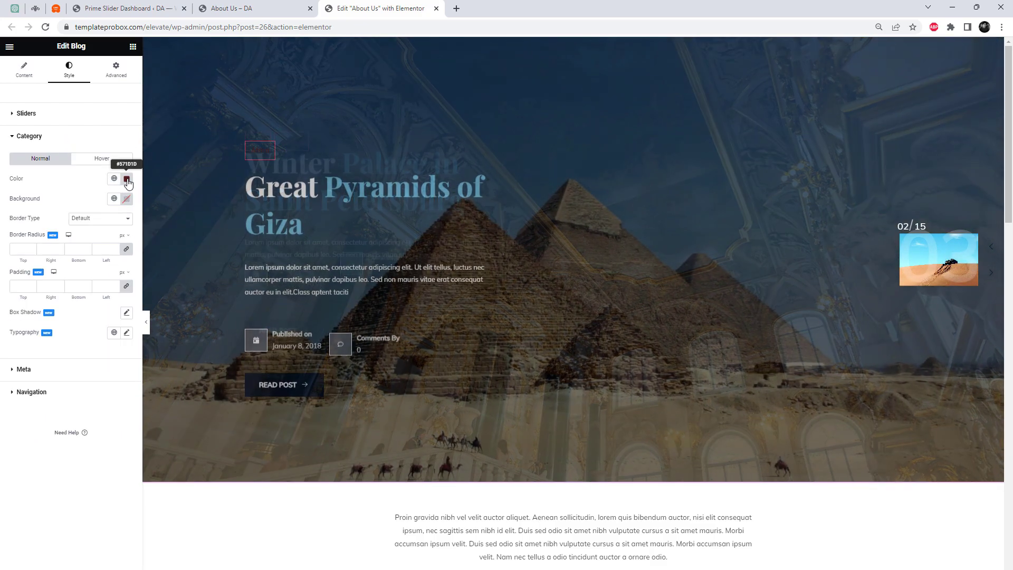
pyautogui.click(126, 179)
pyautogui.moveTo(110, 220); pyautogui.dragTo(46, 198)
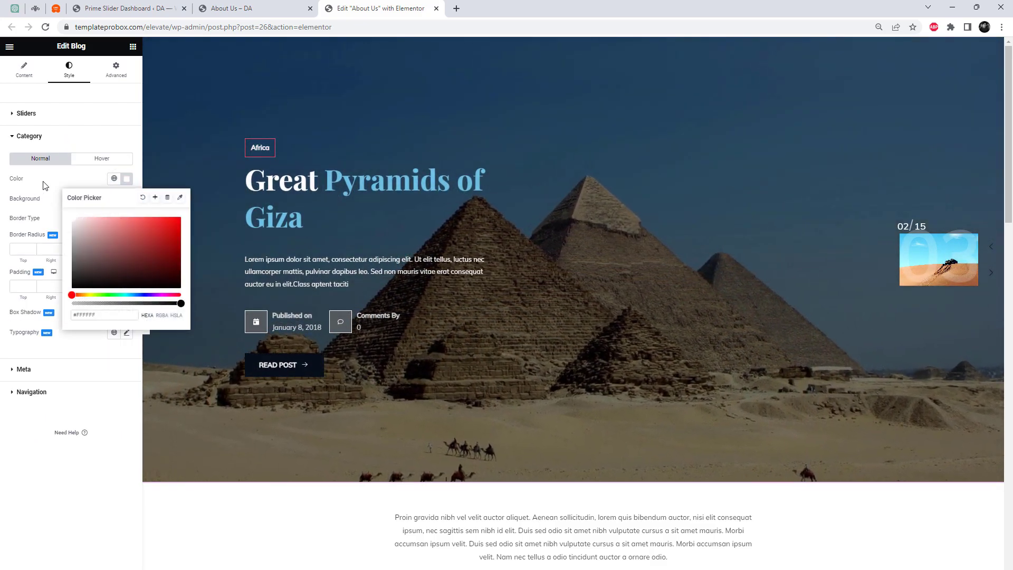
# Step: Set the category label's border type to None and its normal background colour to near-black #070202
pyautogui.click(45, 199)
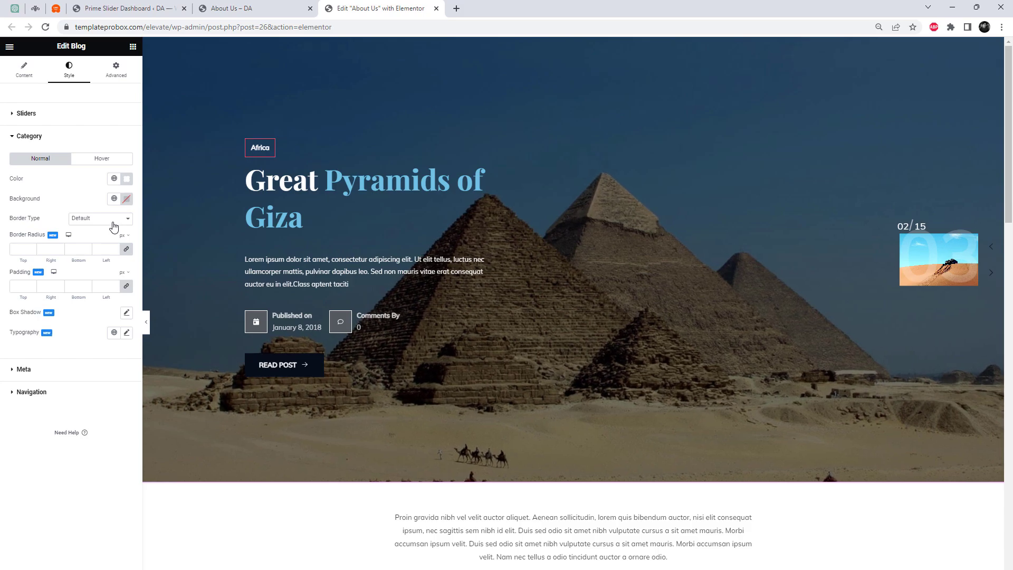
pyautogui.click(108, 220)
pyautogui.click(104, 231)
pyautogui.click(127, 198)
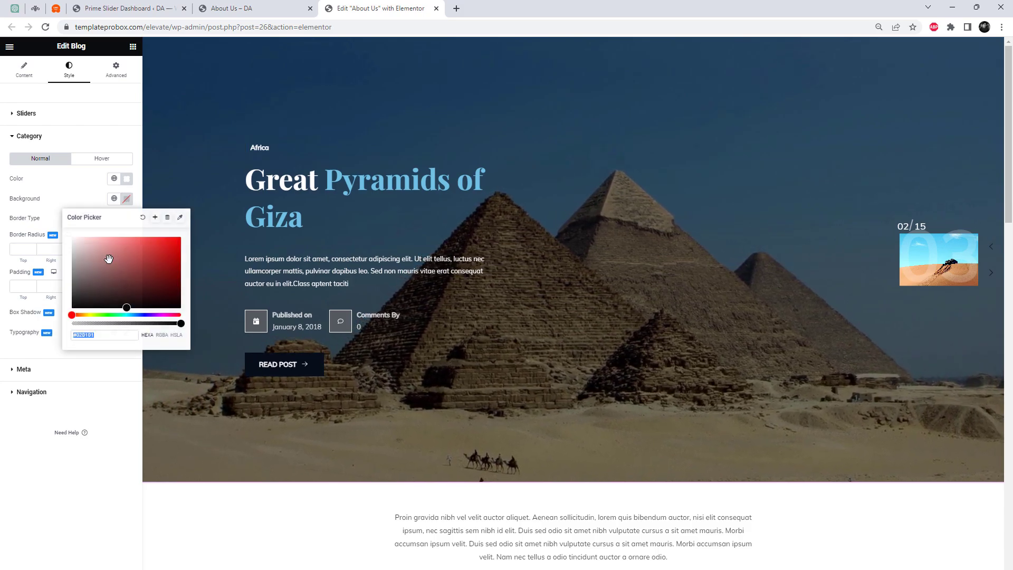
pyautogui.click(121, 275)
pyautogui.click(155, 300)
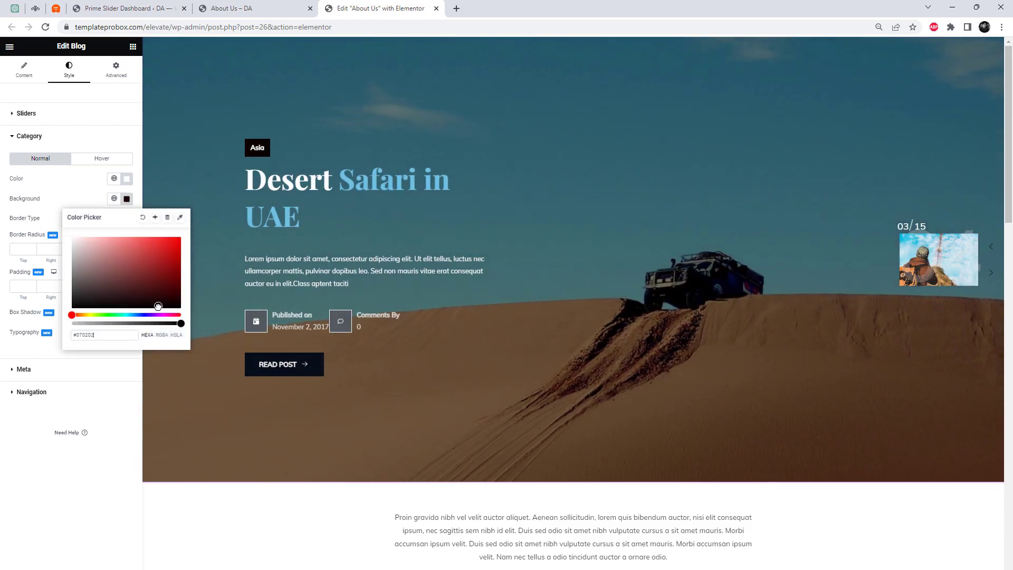
pyautogui.click(83, 482)
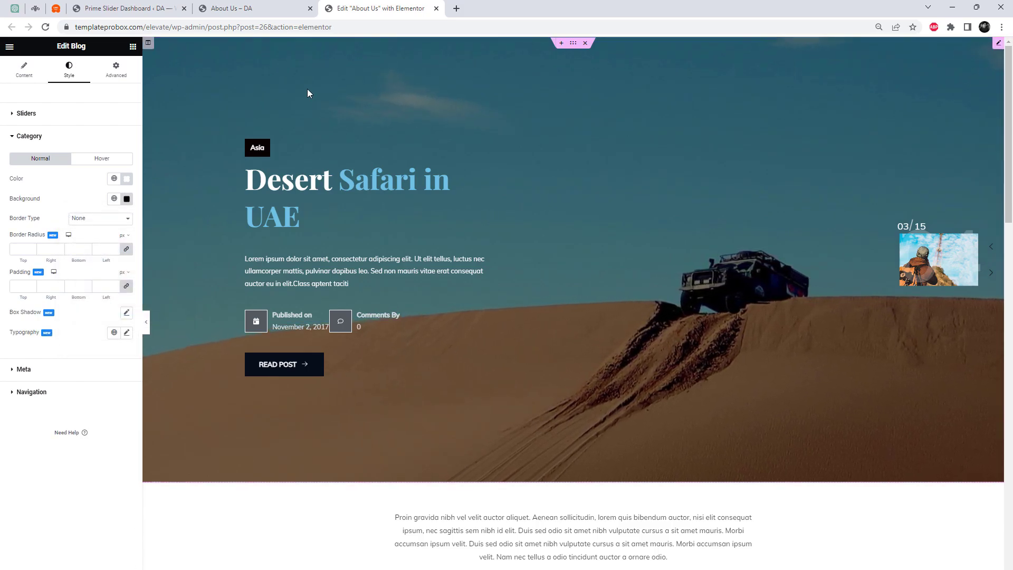
# Step: Browse backwards through the slides on the live About Us page to check the restyled category labels and buttons
pyautogui.click(232, 9)
pyautogui.moveTo(228, 46)
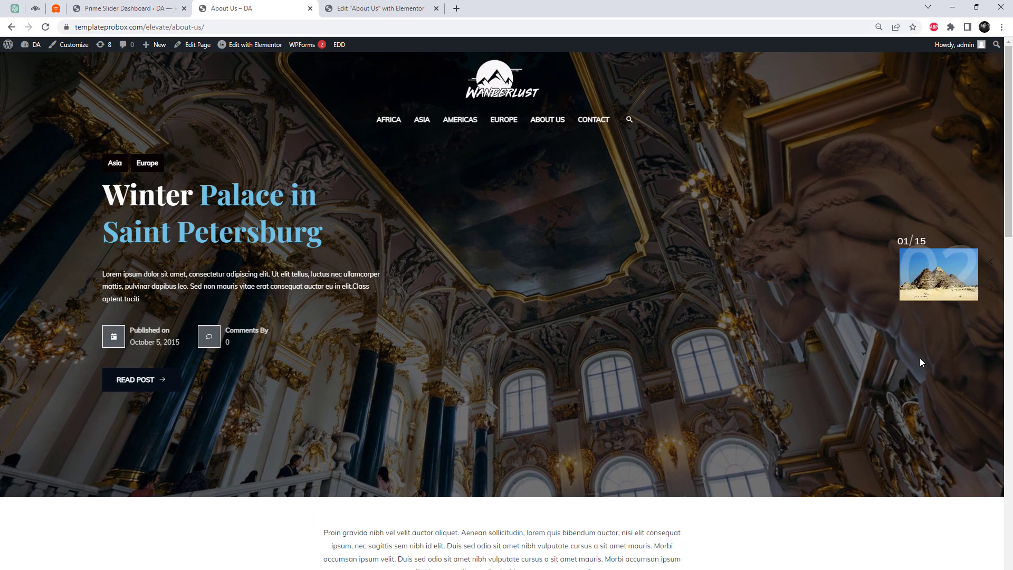
pyautogui.click(990, 263)
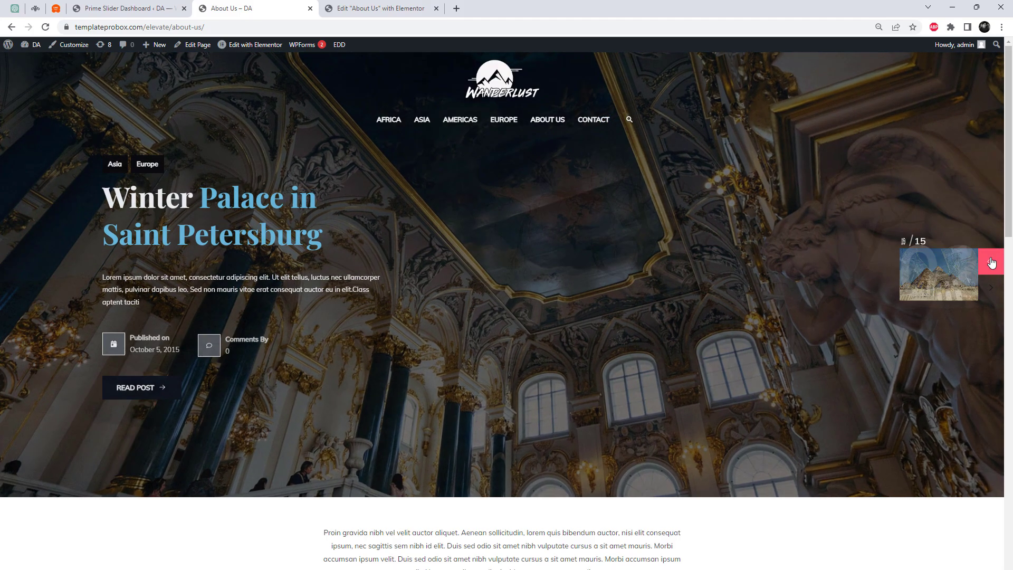
pyautogui.click(991, 263)
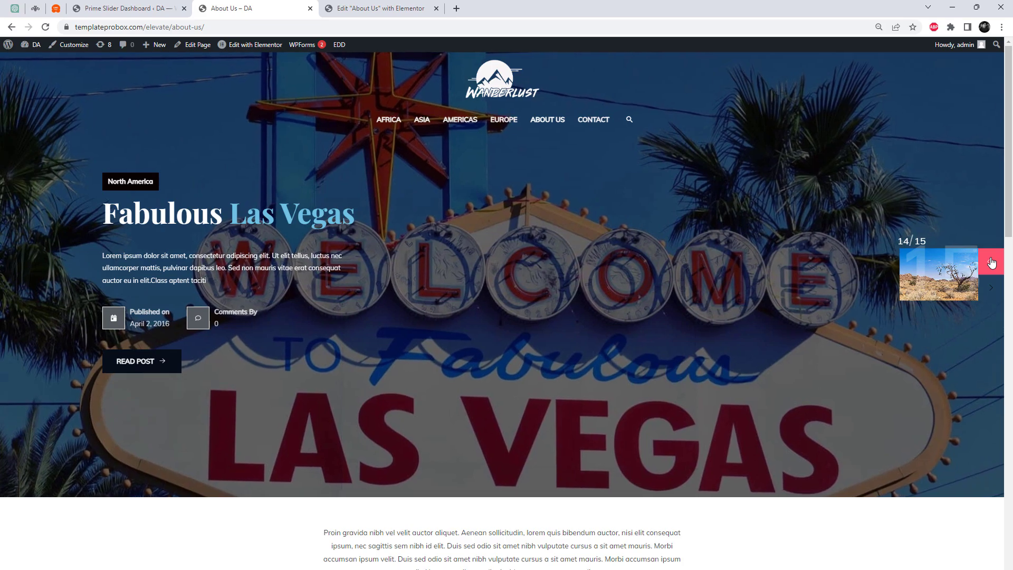
pyautogui.click(991, 263)
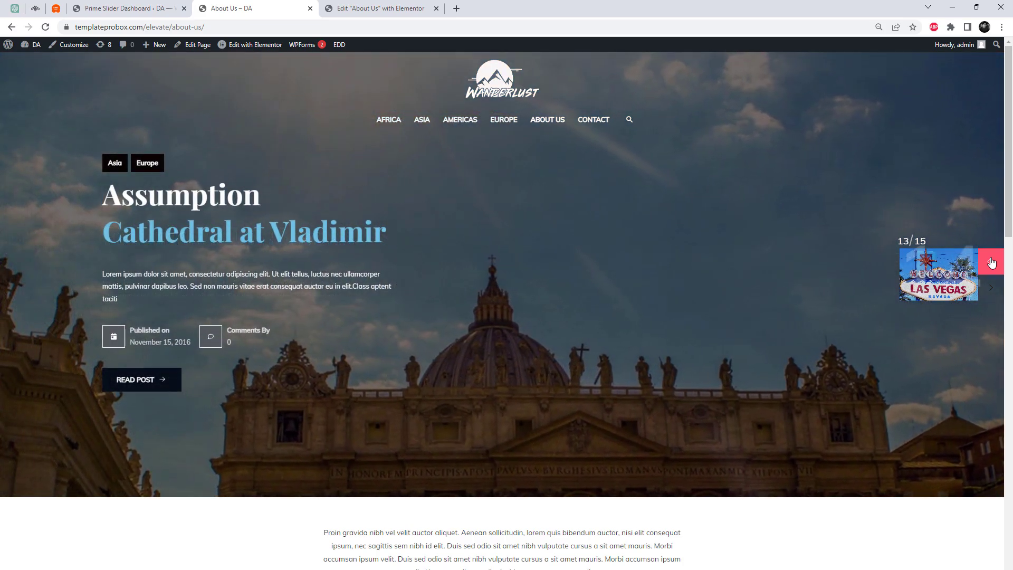
pyautogui.click(990, 262)
pyautogui.click(991, 262)
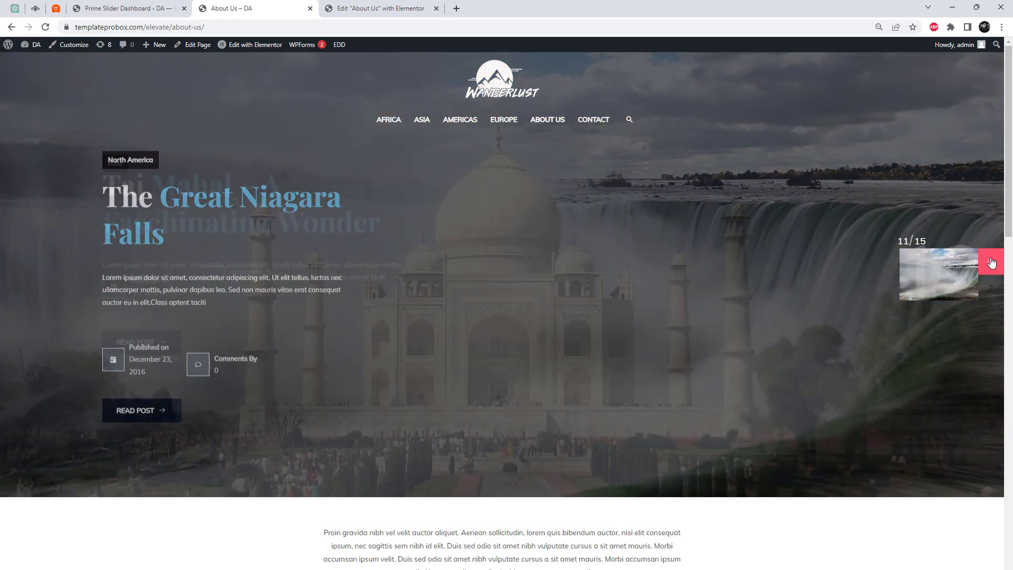
pyautogui.click(990, 263)
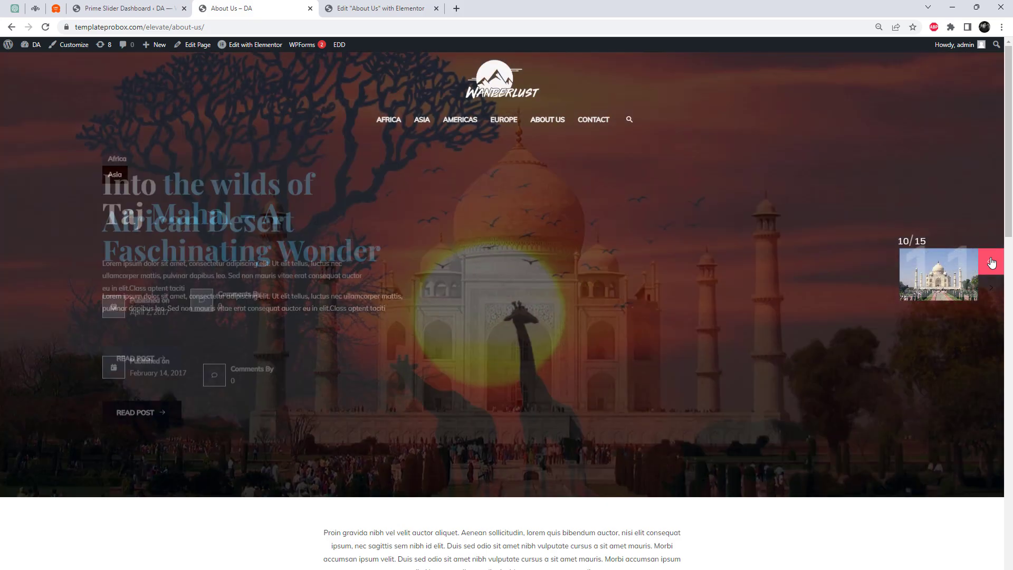
pyautogui.click(990, 262)
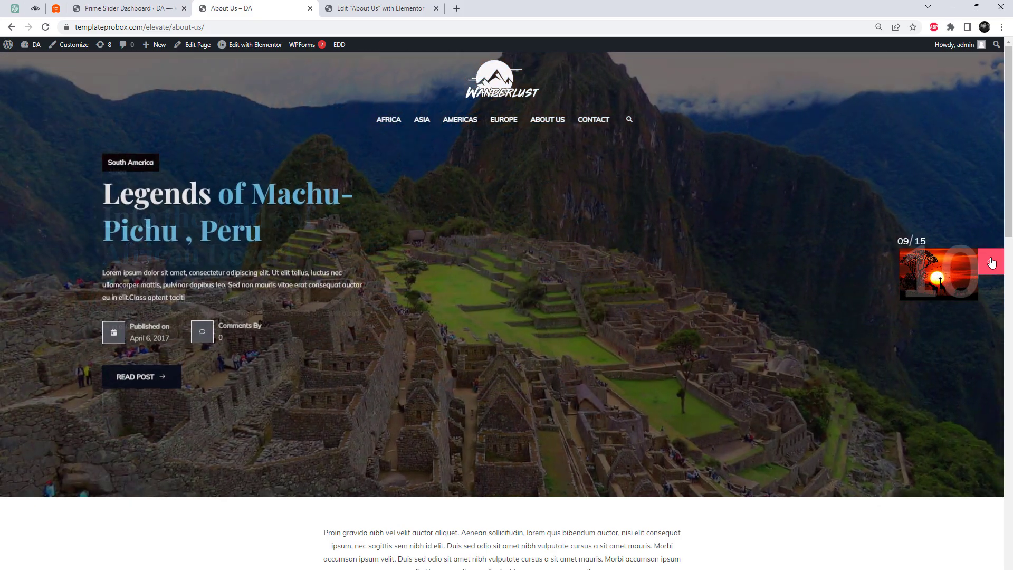
pyautogui.click(991, 263)
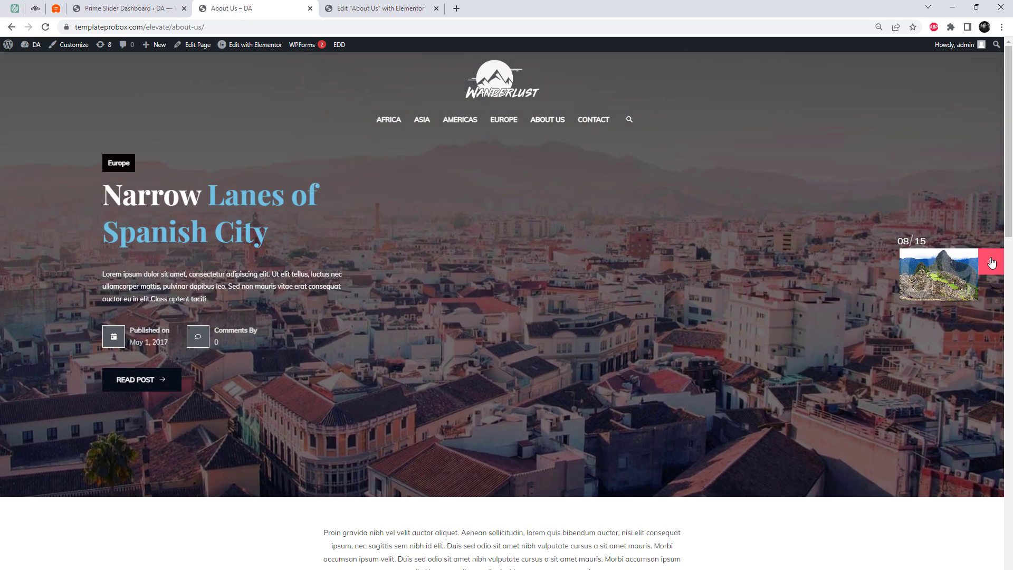
pyautogui.click(991, 263)
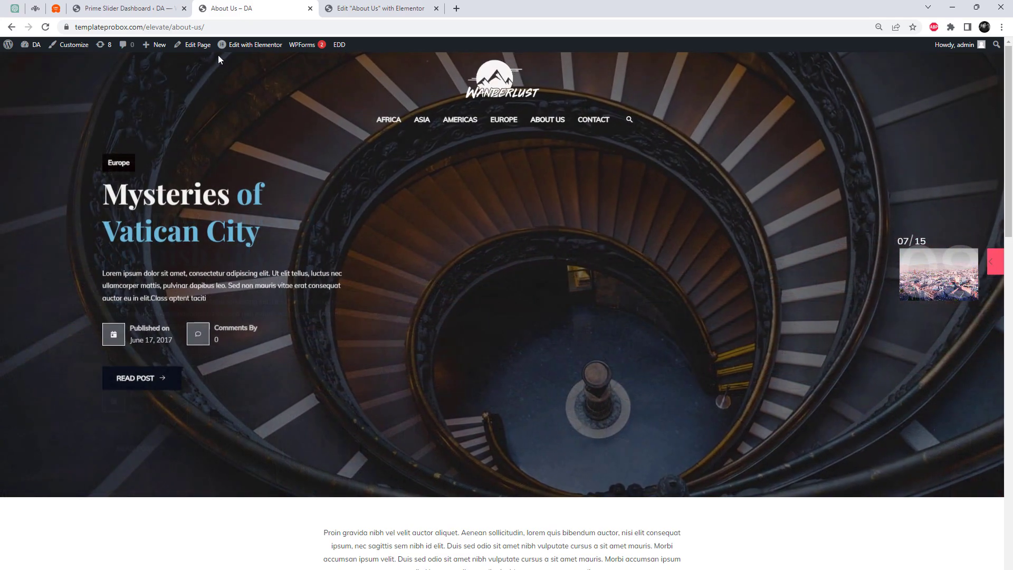
# Step: Return to the Elementor editor and change the blog slider's layout skin to Folio
pyautogui.click(364, 12)
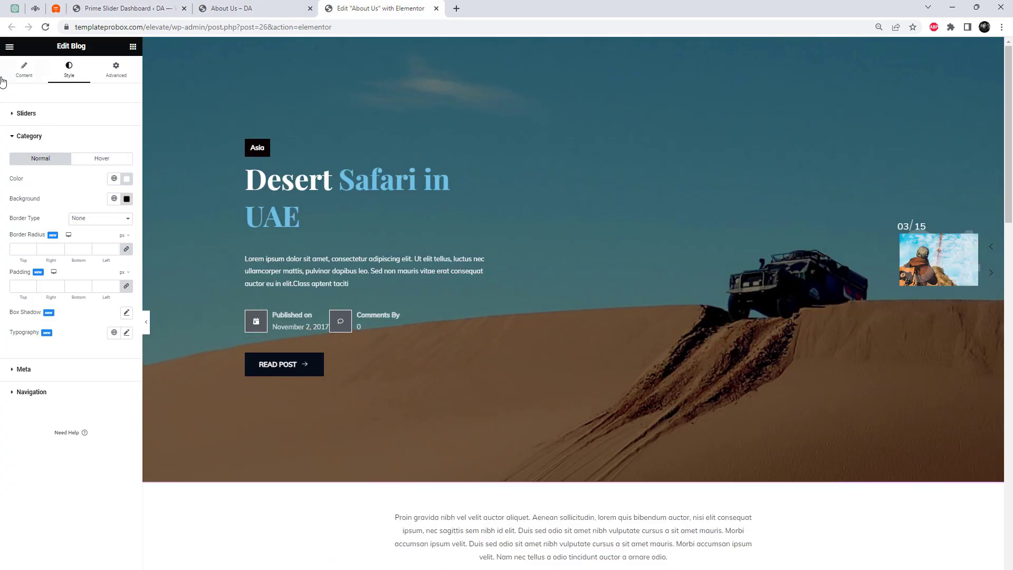
pyautogui.click(23, 69)
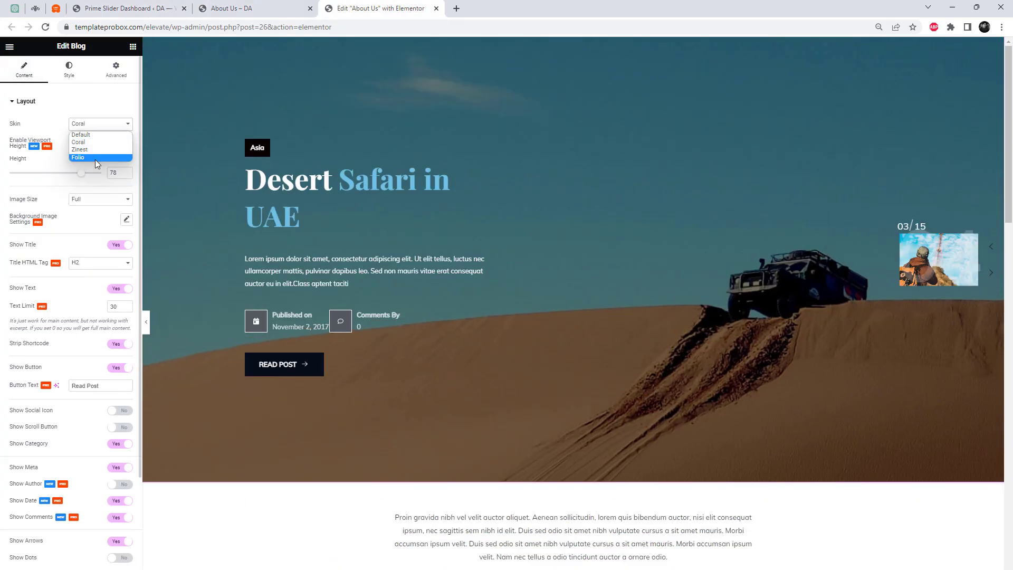
pyautogui.click(95, 158)
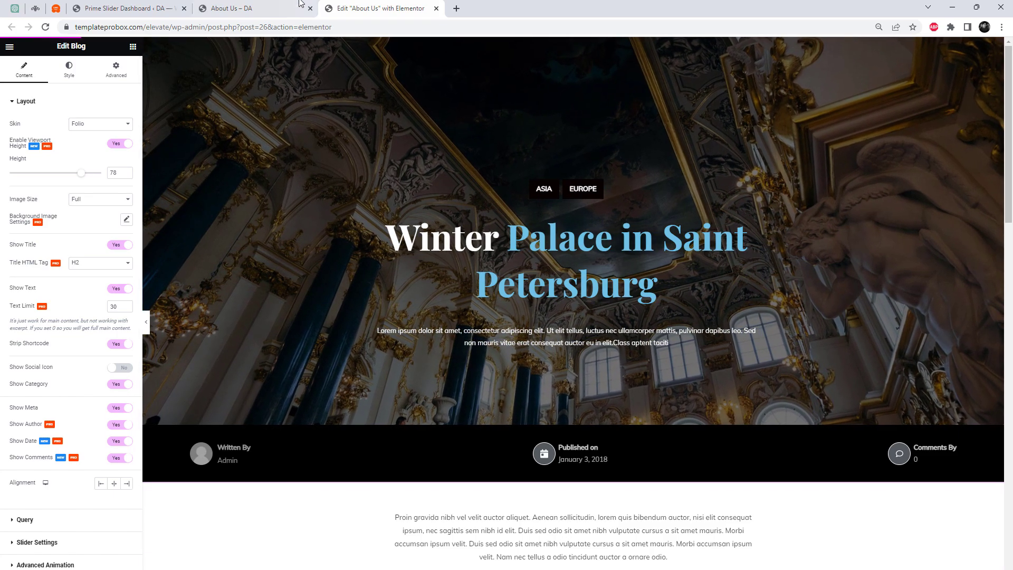
# Step: Reload the live About Us page to check the slider in the Folio skin
pyautogui.click(263, 11)
pyautogui.click(262, 27)
pyautogui.press('Return')
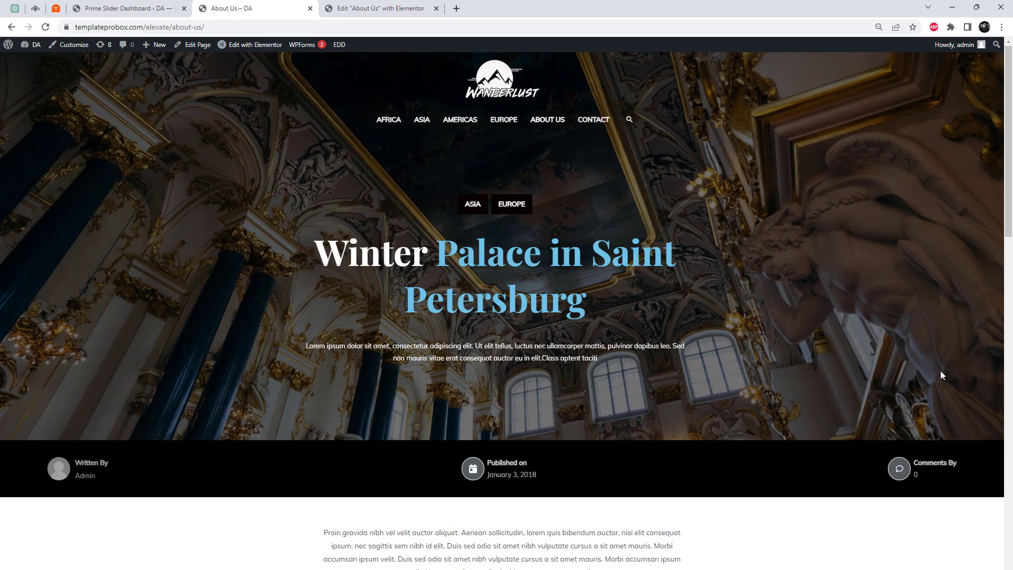
# Step: Reload and inspect the live slider in the browser's responsive mobile preview, enlarged to 374 × 921, and return to the desktop view
pyautogui.hotkey('ctrl', 'shift', 'i')
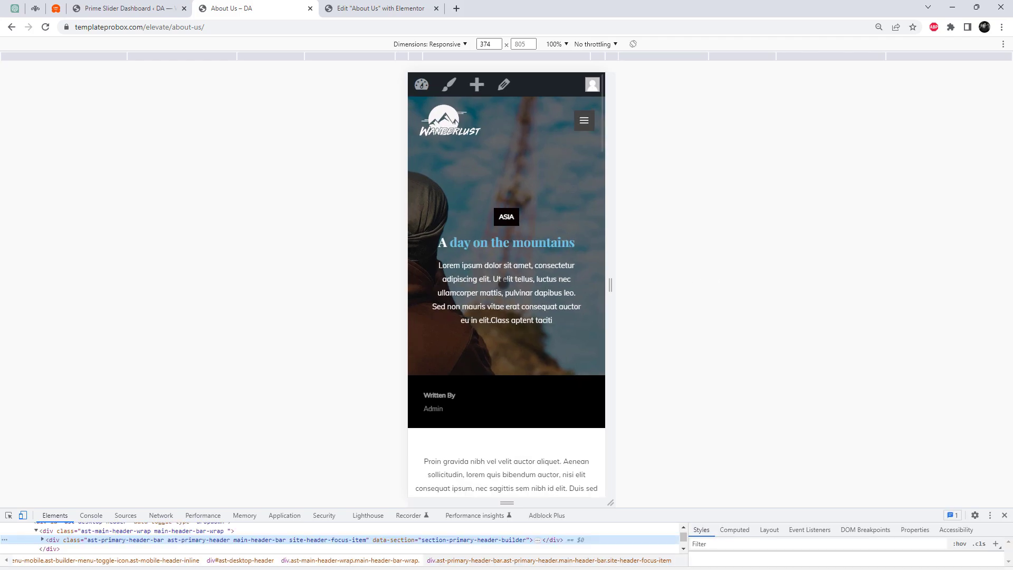
pyautogui.click(363, 27)
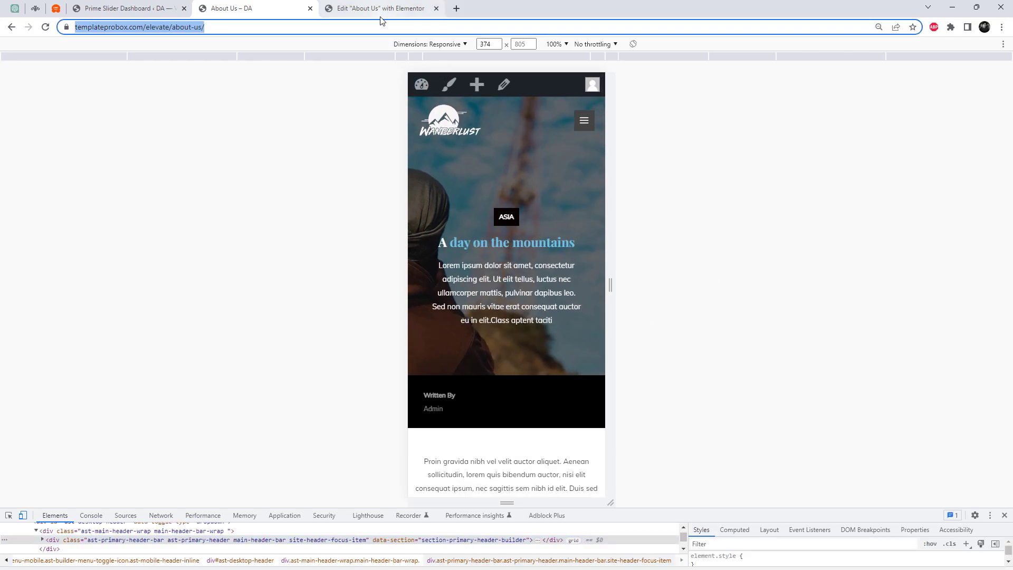
pyautogui.press('Return')
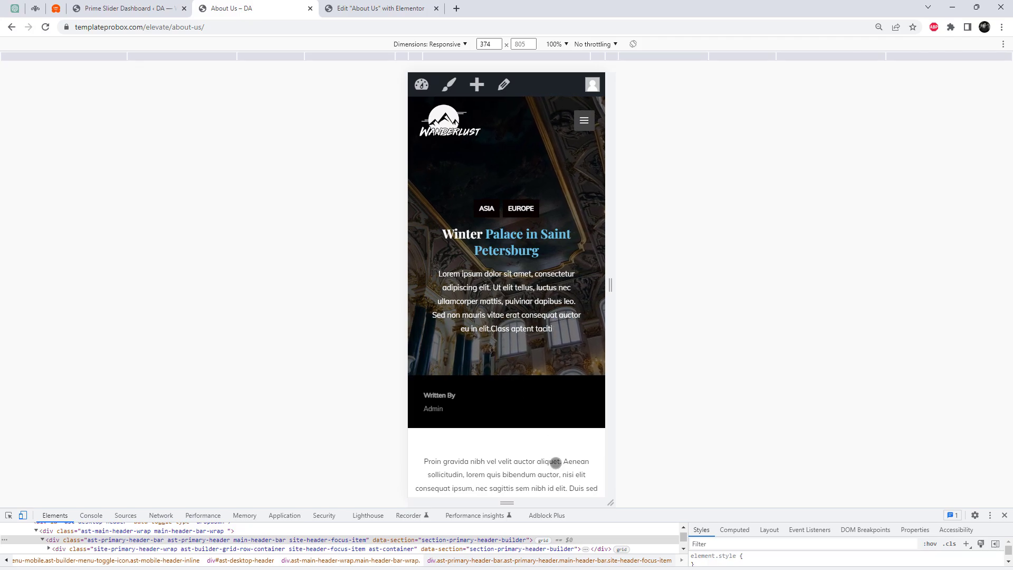
pyautogui.moveTo(612, 508); pyautogui.dragTo(611, 568)
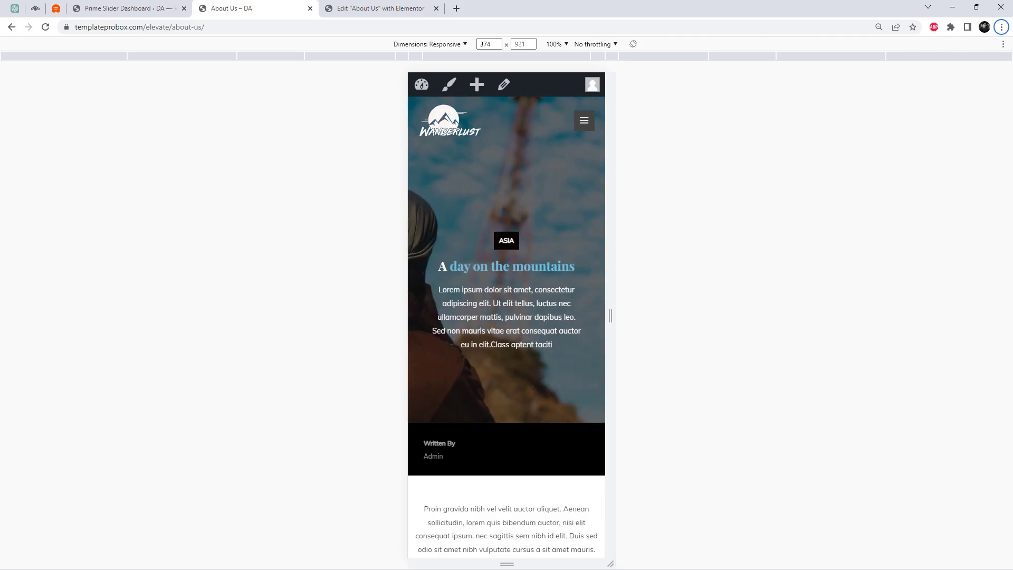
pyautogui.press('F12')
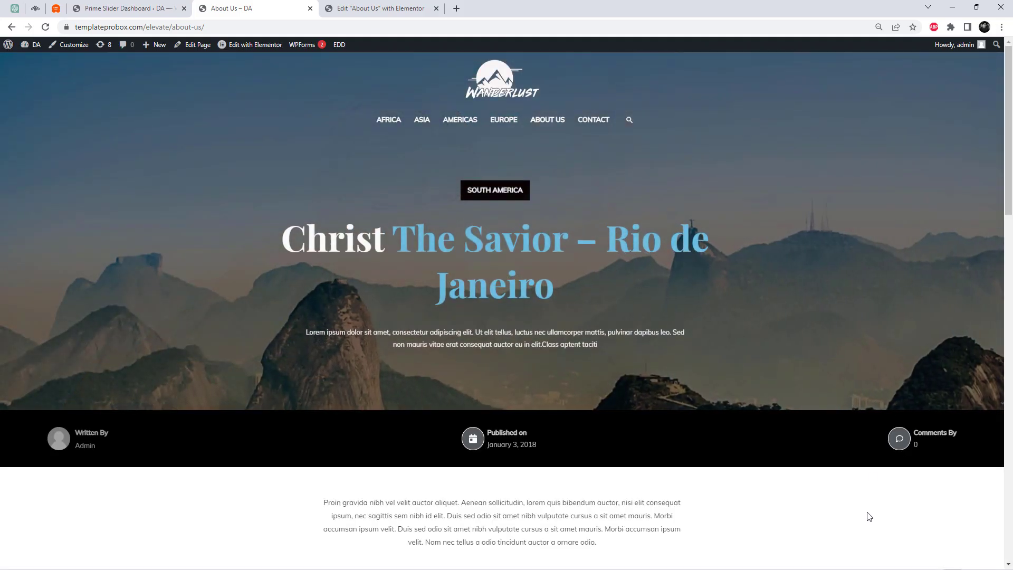